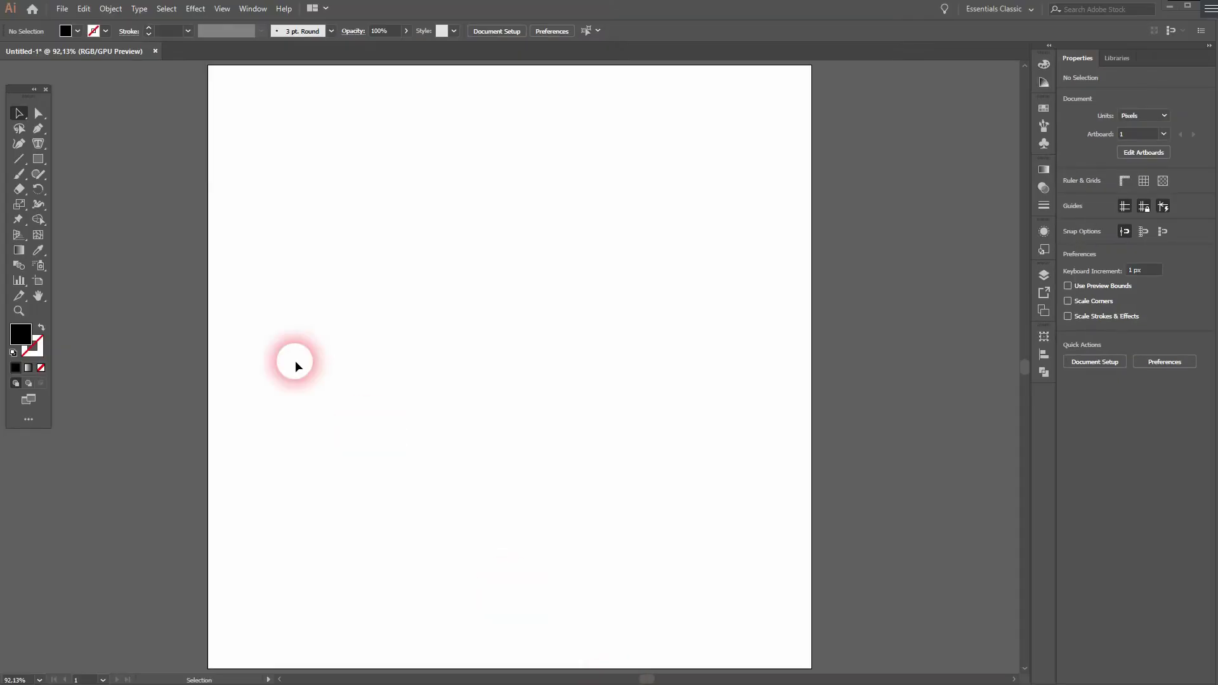
- Review the View menu and fill/stroke swatches, then choose the Ellipse tool from the Rectangle flyout
{"action": "left_click", "coordinate": [217, 13]}
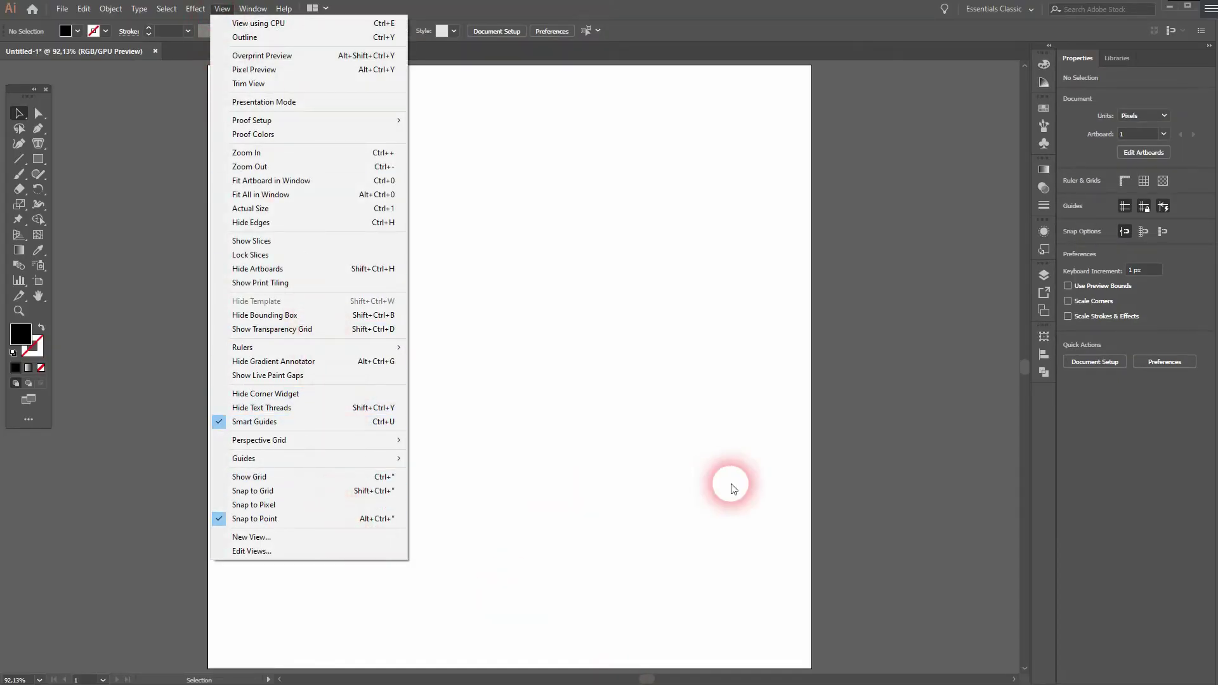
{"action": "left_click", "coordinate": [703, 472]}
{"action": "left_click", "coordinate": [78, 30]}
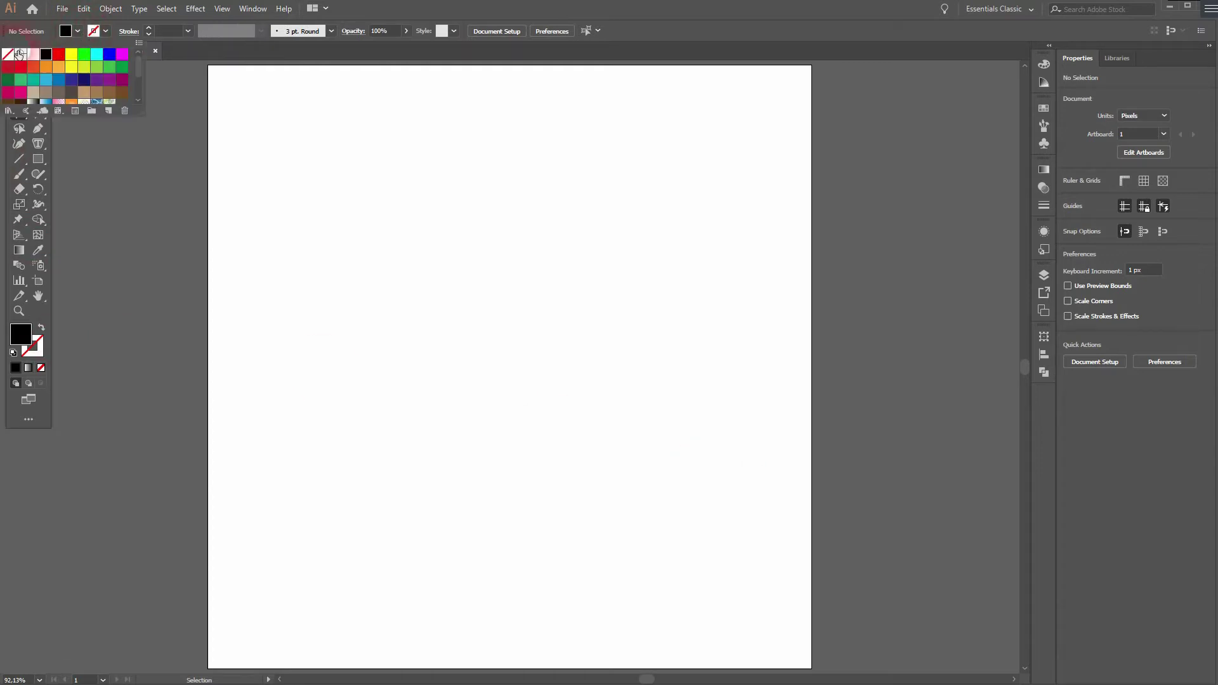
{"action": "left_click", "coordinate": [106, 30]}
{"action": "left_click", "coordinate": [162, 189]}
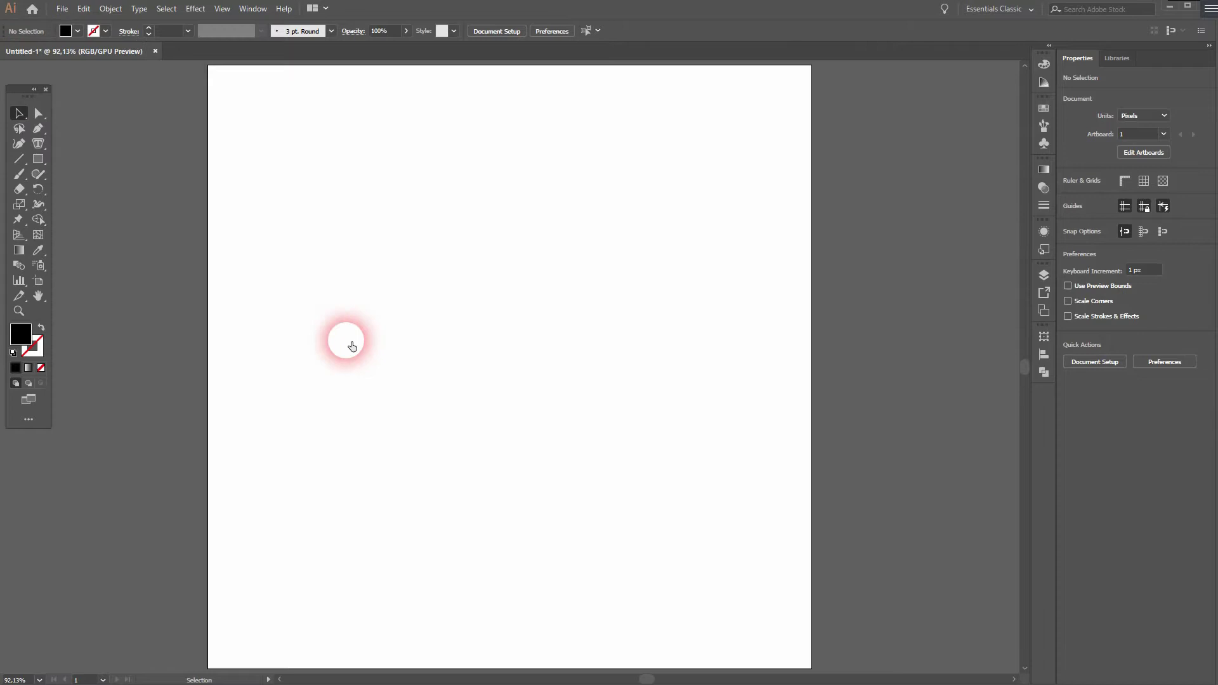
{"action": "left_click", "coordinate": [38, 158]}
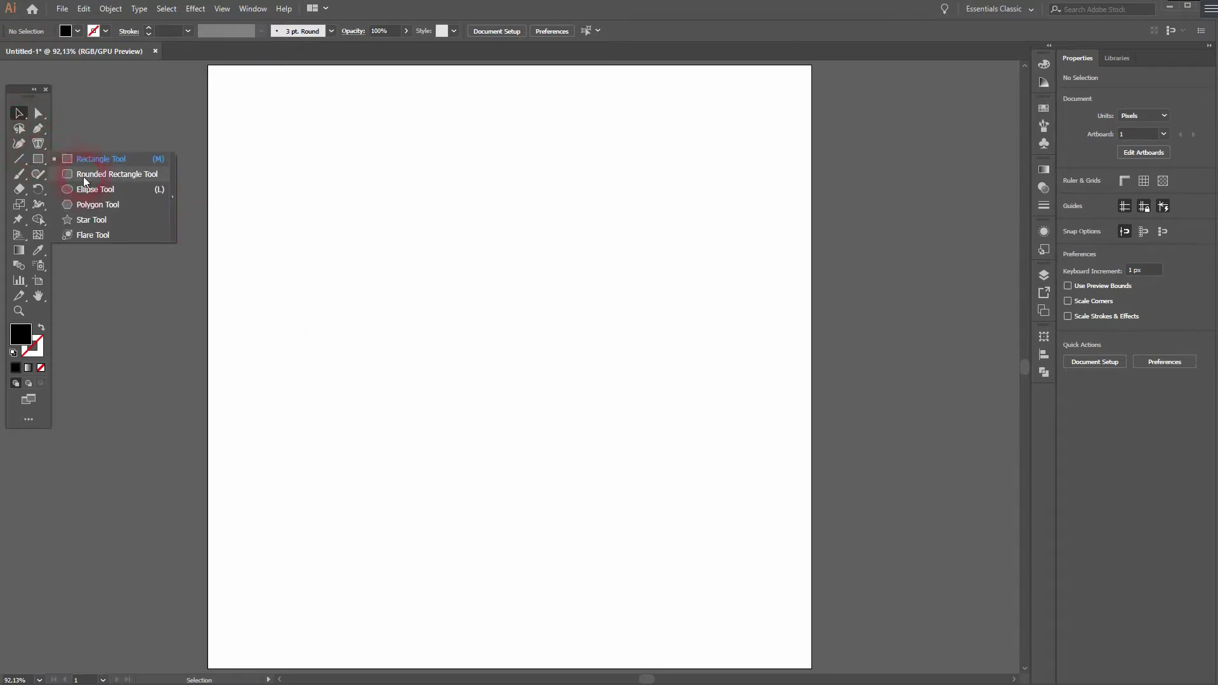
{"action": "left_click", "coordinate": [96, 189]}
- Draw a stroke-only circle near the artboard centre and give it a 60 pt stroke
{"action": "left_click", "coordinate": [41, 326]}
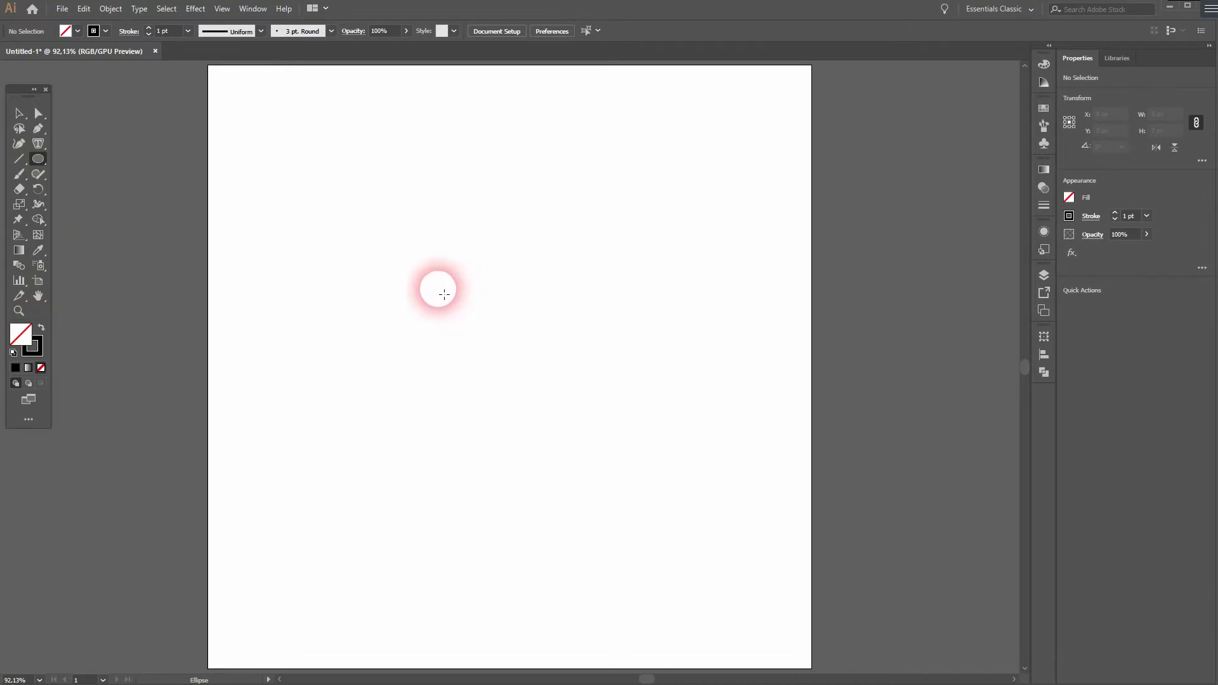
{"action": "left_click_drag", "start_coordinate": [438, 288], "coordinate": [623, 458]}
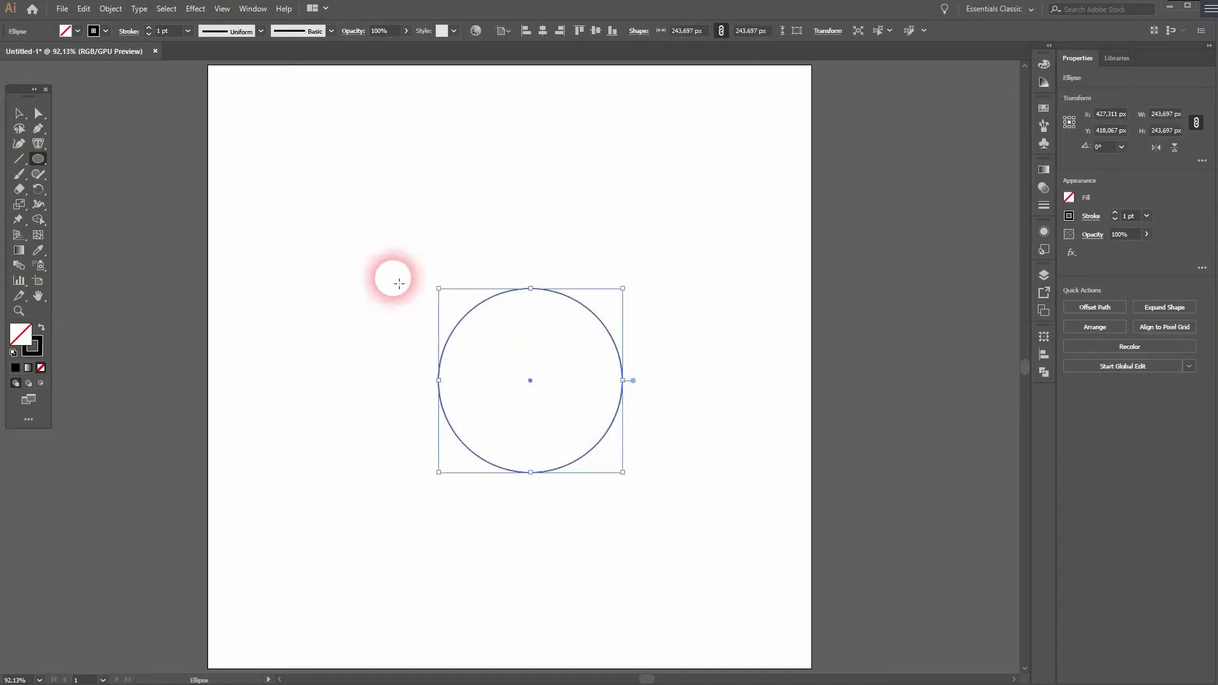
{"action": "left_click", "coordinate": [164, 33]}
{"action": "type", "text": "50"}
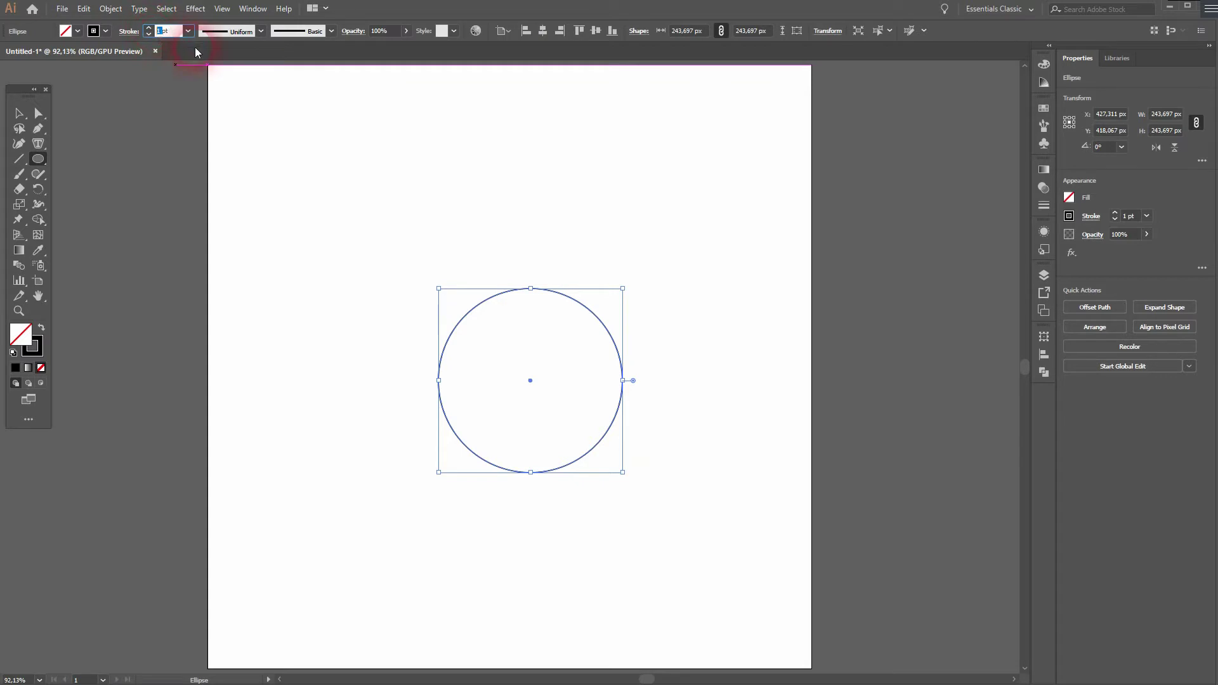
{"action": "key", "text": "Return"}
{"action": "double_click", "coordinate": [162, 31]}
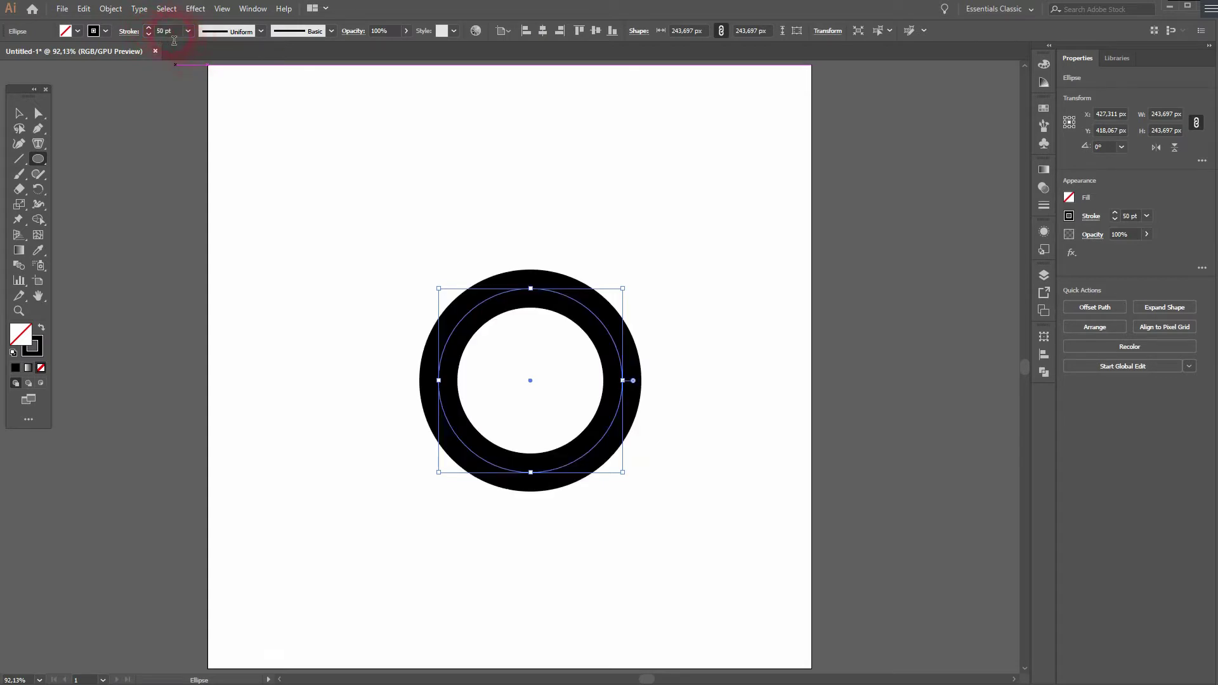
{"action": "type", "text": "50"}
{"action": "key", "text": "Return"}
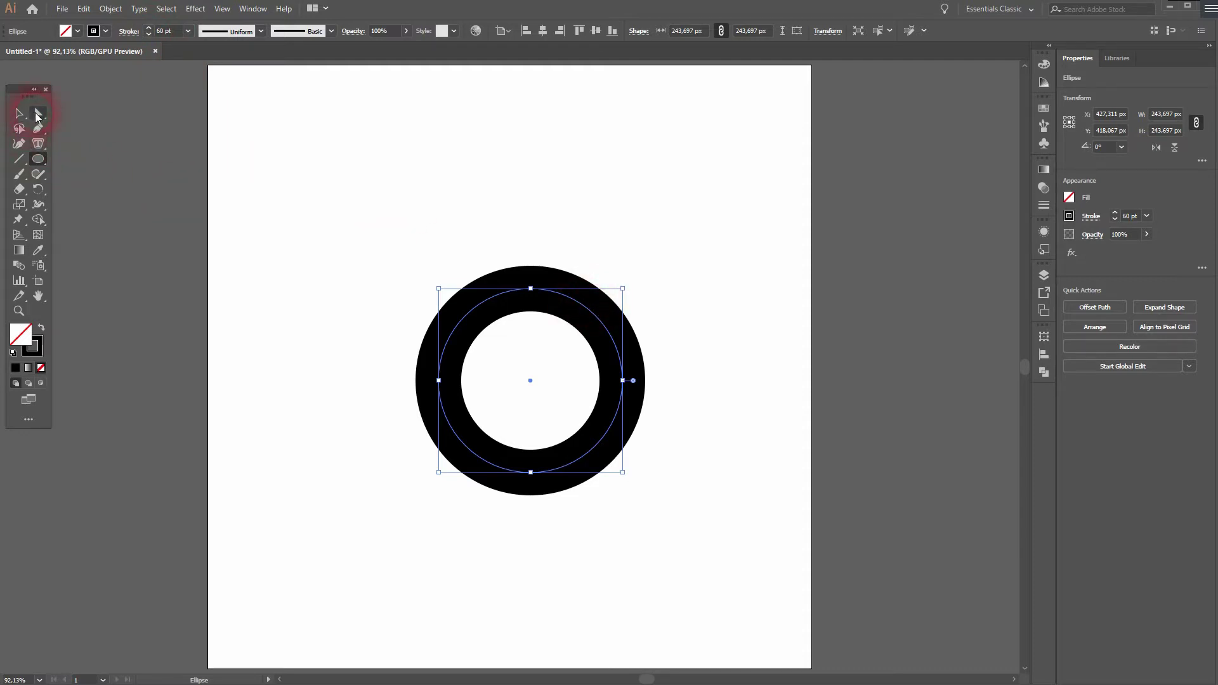
- Delete the circle's left anchor point to leave a right-side half ring
{"action": "left_click", "coordinate": [37, 115]}
{"action": "left_click_drag", "start_coordinate": [402, 361], "coordinate": [470, 408]}
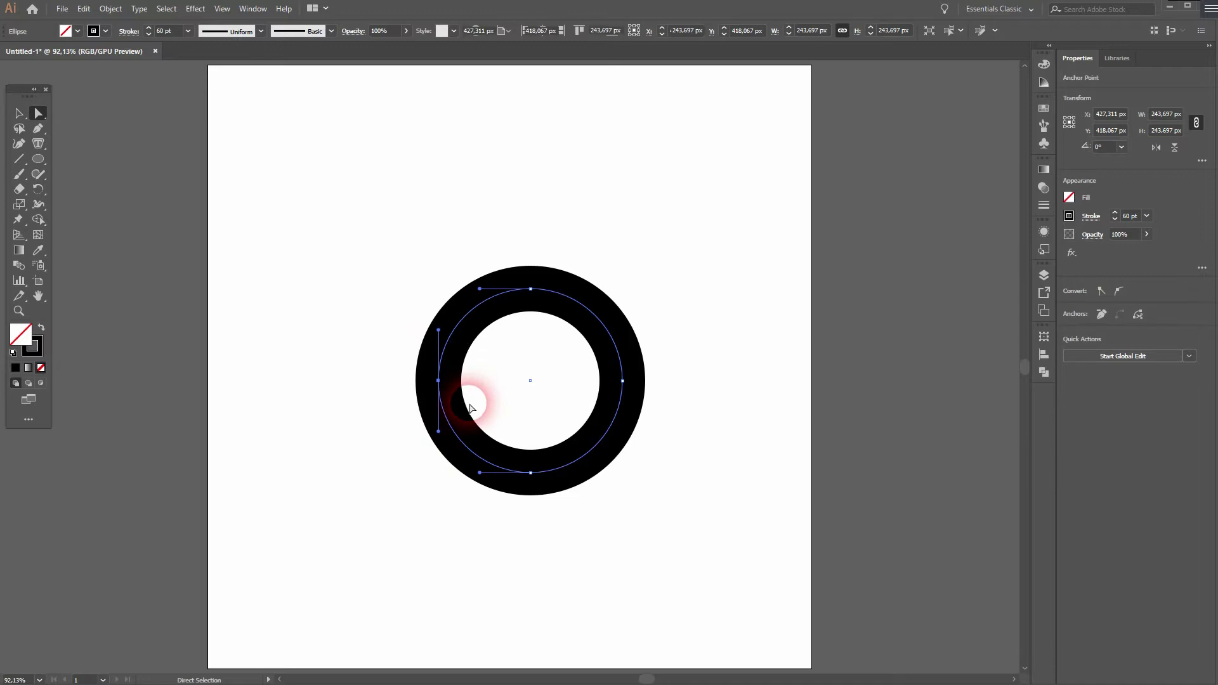
{"action": "key", "text": "Delete"}
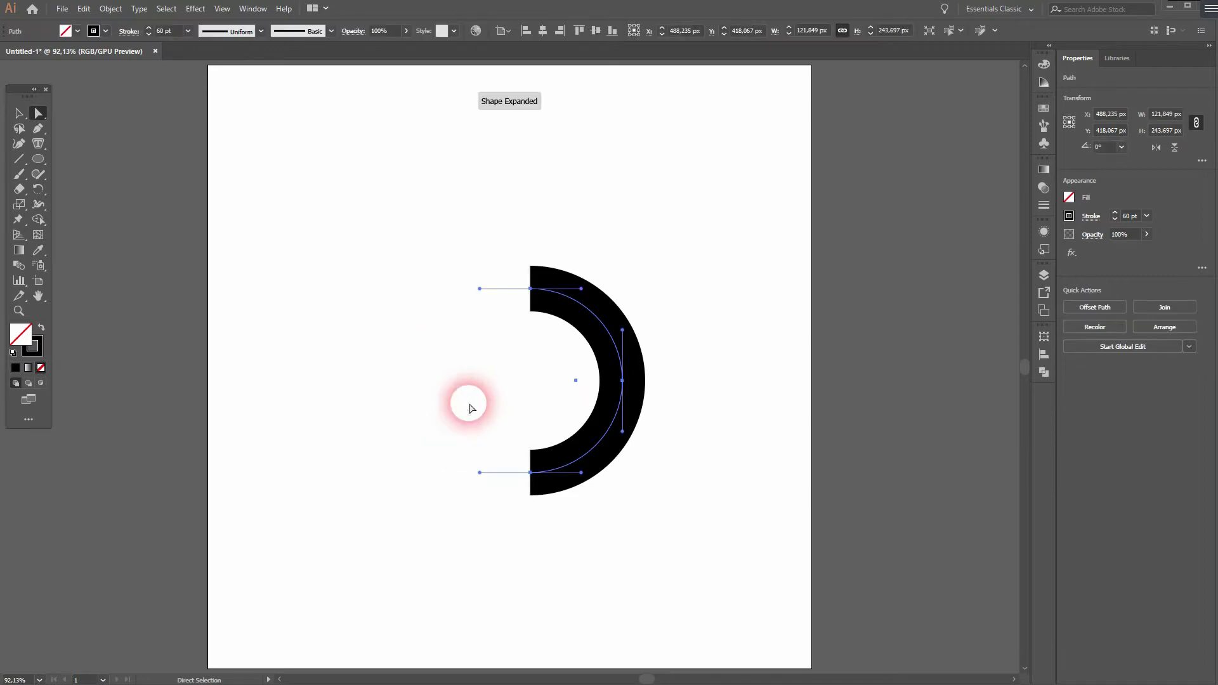
{"action": "left_click", "coordinate": [18, 115]}
{"action": "left_click", "coordinate": [354, 380]}
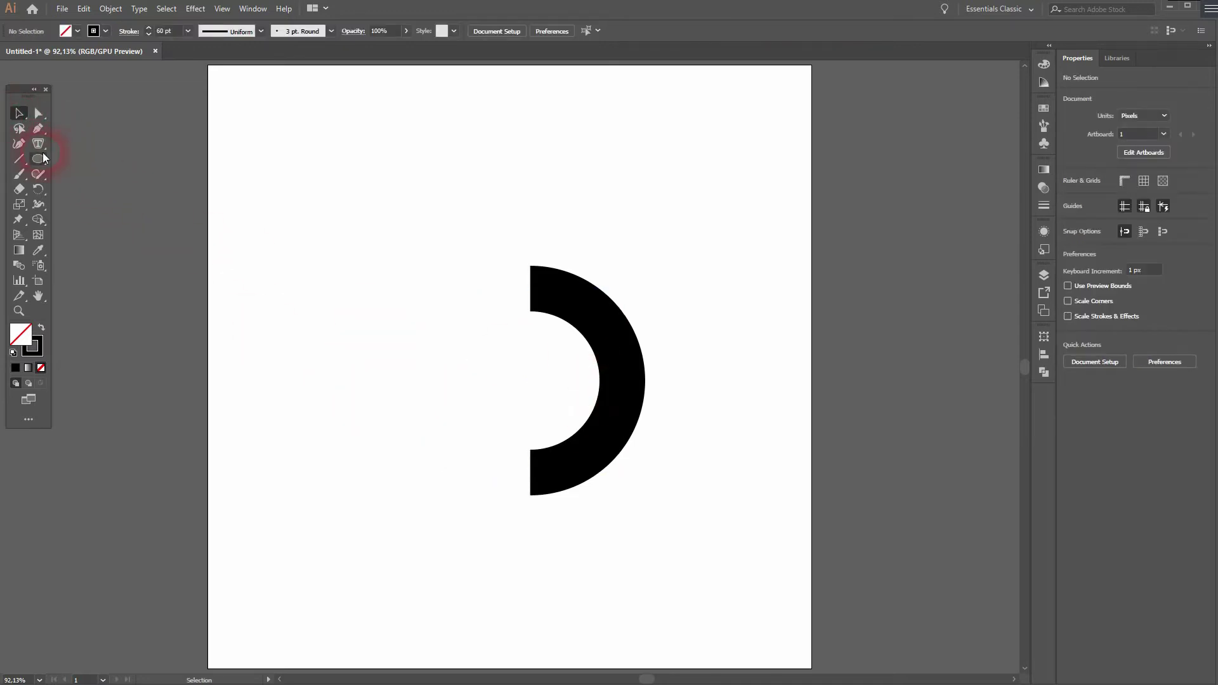
- Draw a straight line arm running left from the arc's top end
{"action": "left_click", "coordinate": [24, 158]}
{"action": "left_click", "coordinate": [59, 160]}
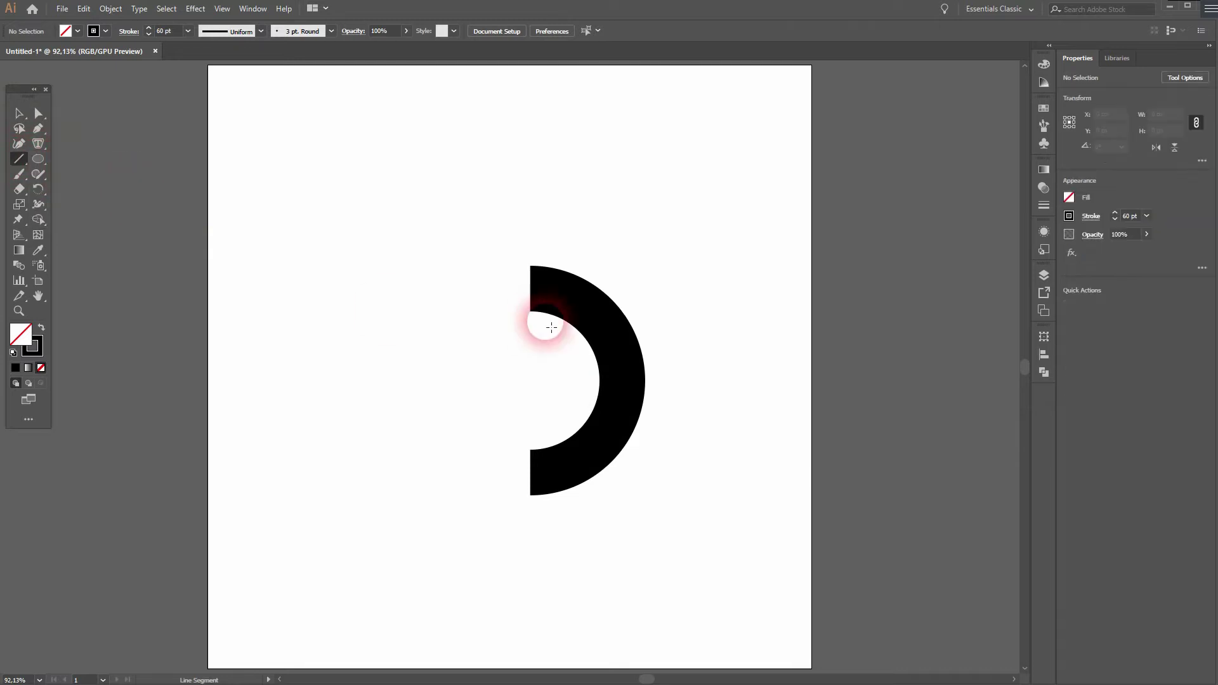
{"action": "left_click_drag", "start_coordinate": [545, 305], "coordinate": [463, 288]}
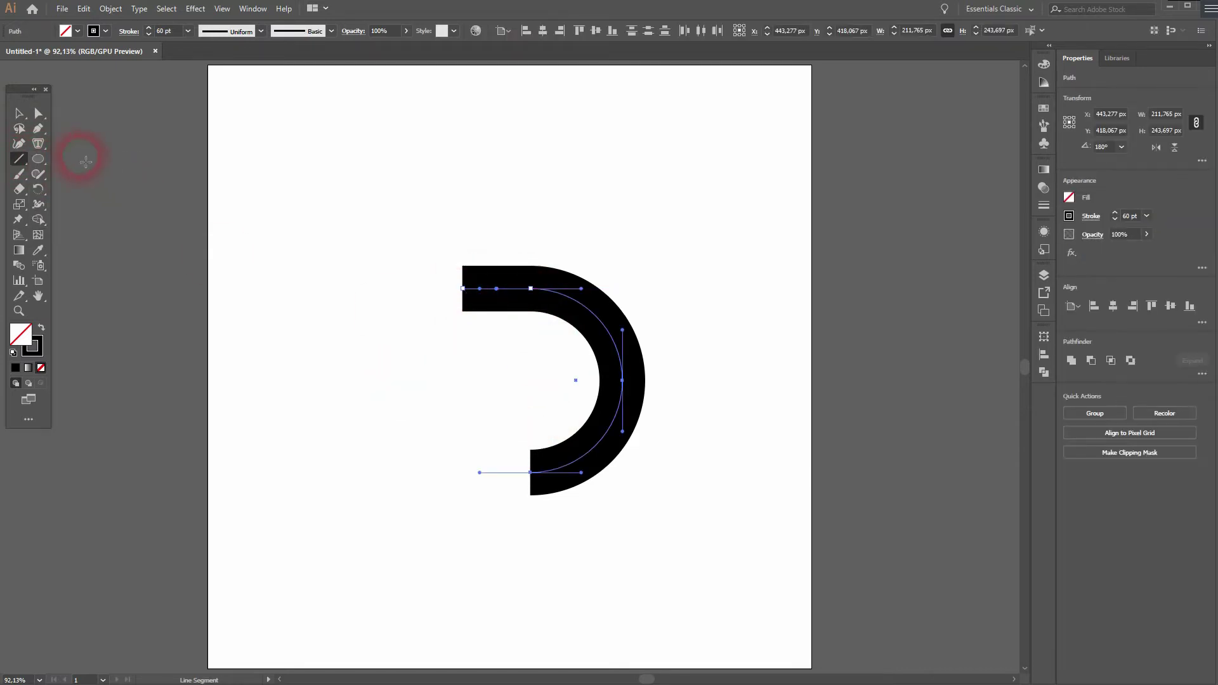
- Copy the top arm down to the arc's bottom end and select the whole D shape
{"action": "left_click", "coordinate": [20, 115]}
{"action": "left_click", "coordinate": [282, 307]}
{"action": "left_click", "coordinate": [482, 290]}
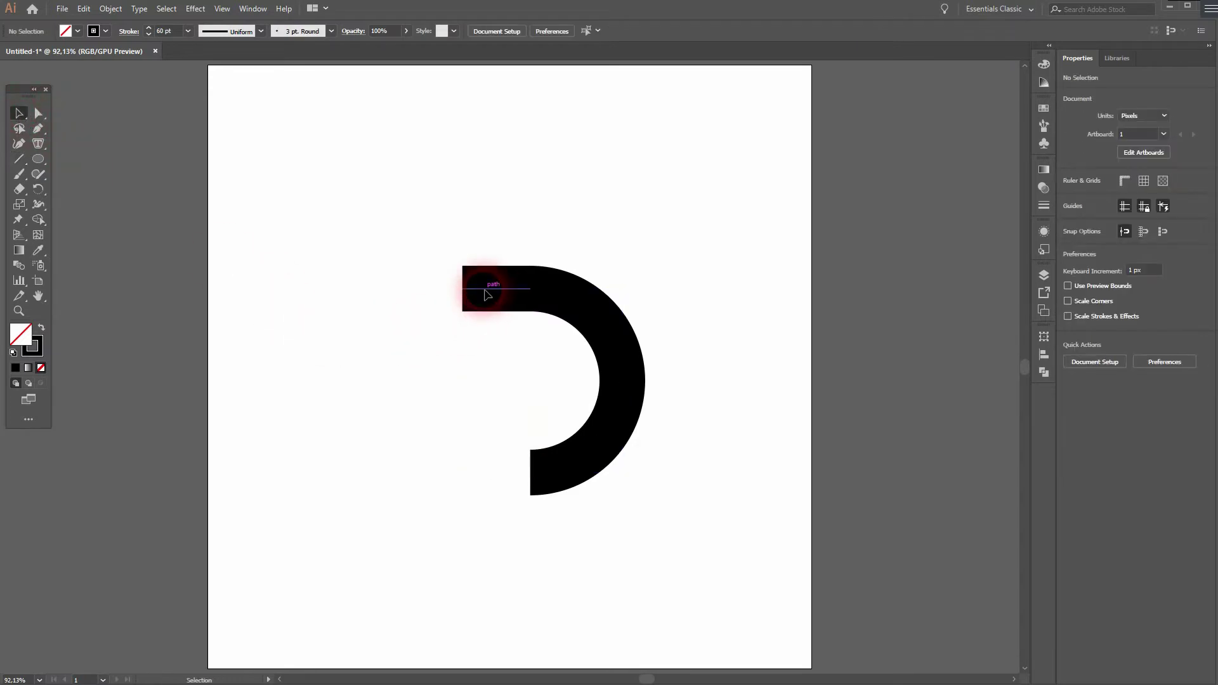
{"action": "left_click_drag", "start_coordinate": [486, 293], "coordinate": [494, 478]}
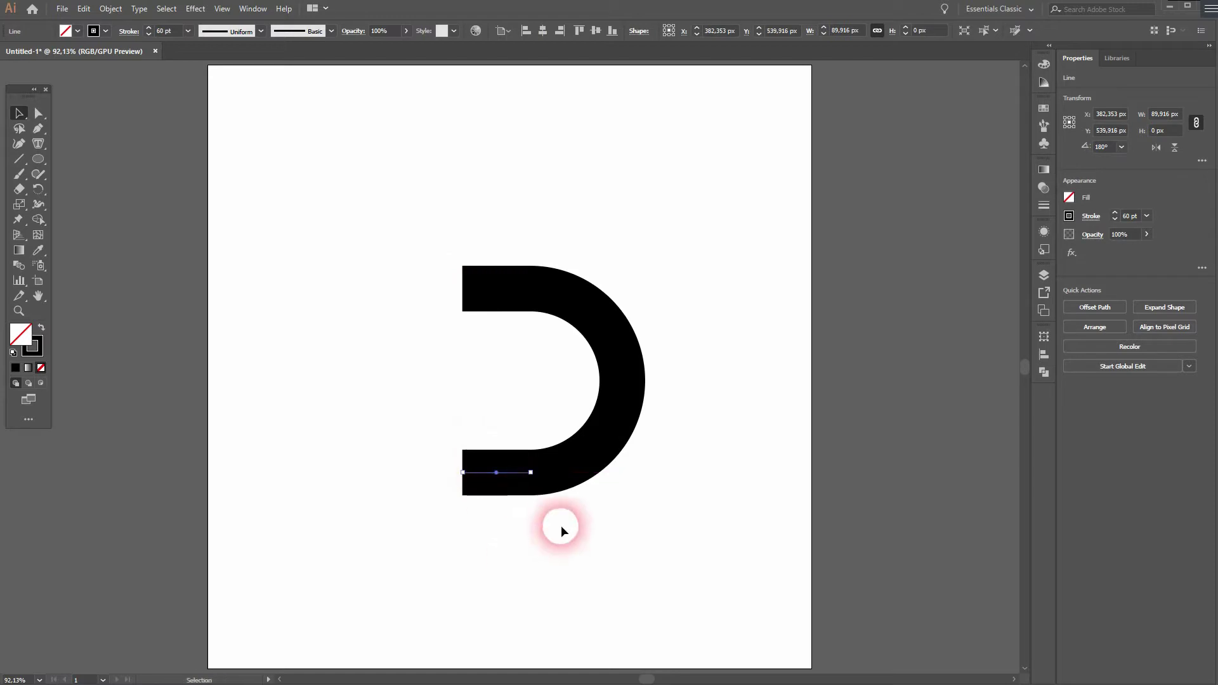
{"action": "left_click", "coordinate": [561, 524]}
{"action": "left_click_drag", "start_coordinate": [432, 541], "coordinate": [638, 334]}
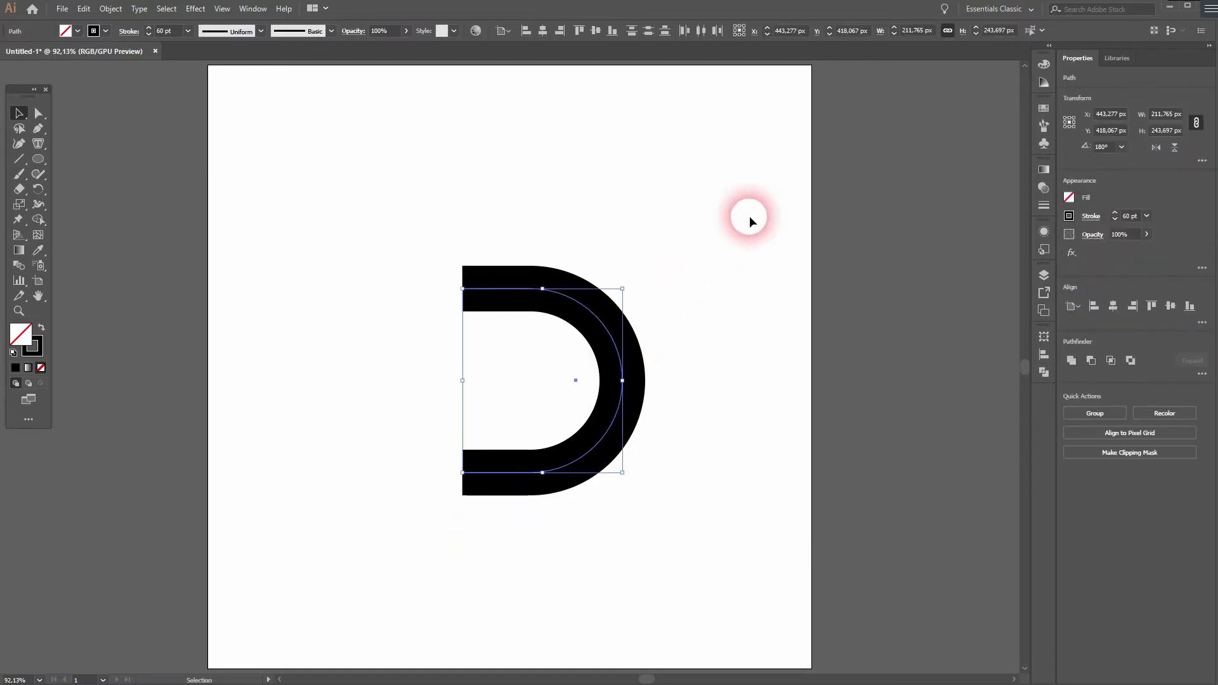
- In the Stroke panel, add end arrowheads extending beyond the path, scaled to 10%
{"action": "left_click", "coordinate": [254, 9]}
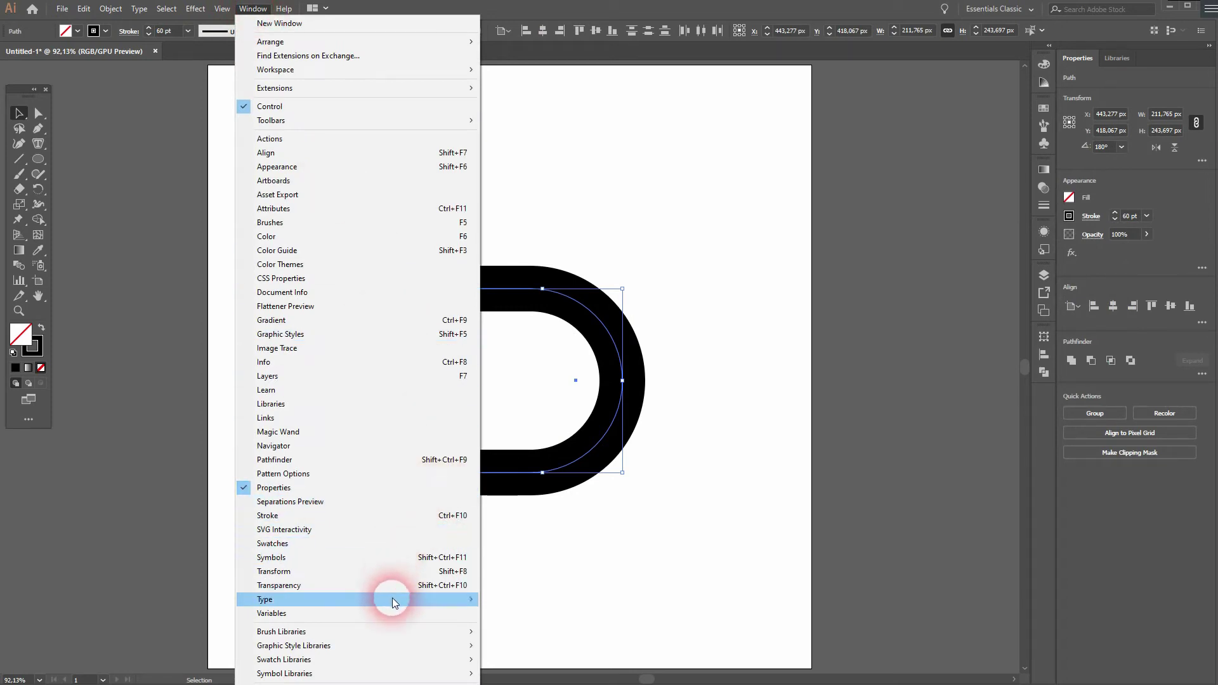
{"action": "left_click", "coordinate": [388, 516]}
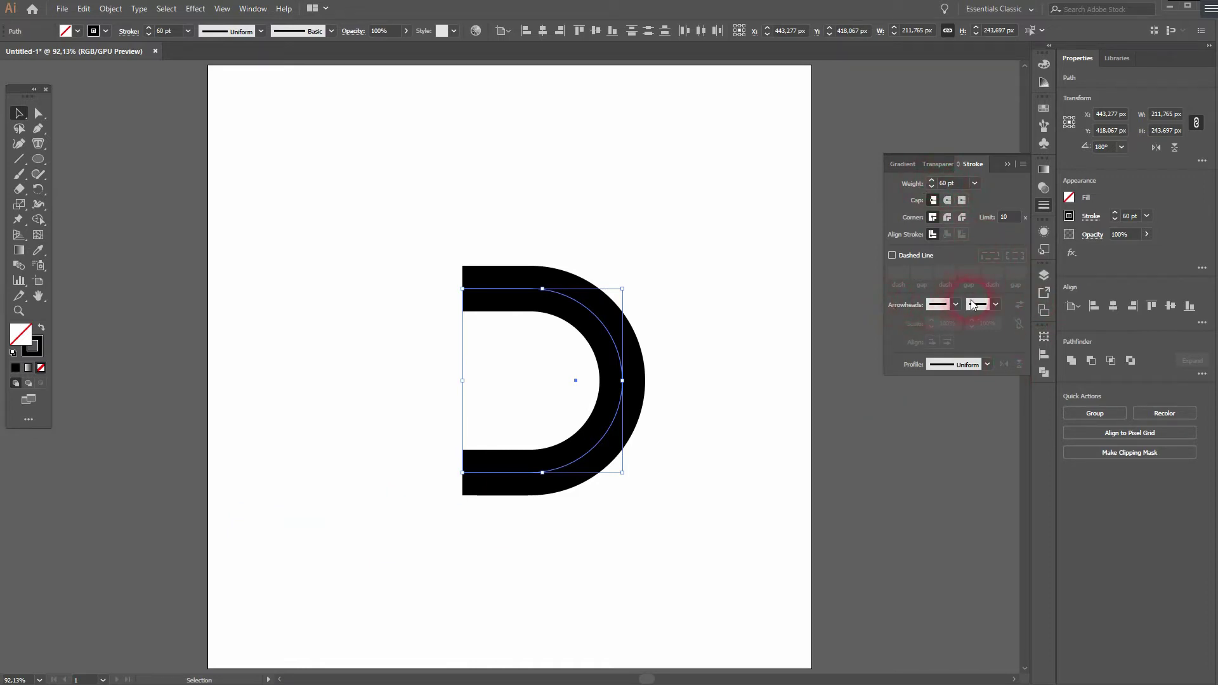
{"action": "left_click", "coordinate": [995, 306]}
{"action": "left_click", "coordinate": [979, 466]}
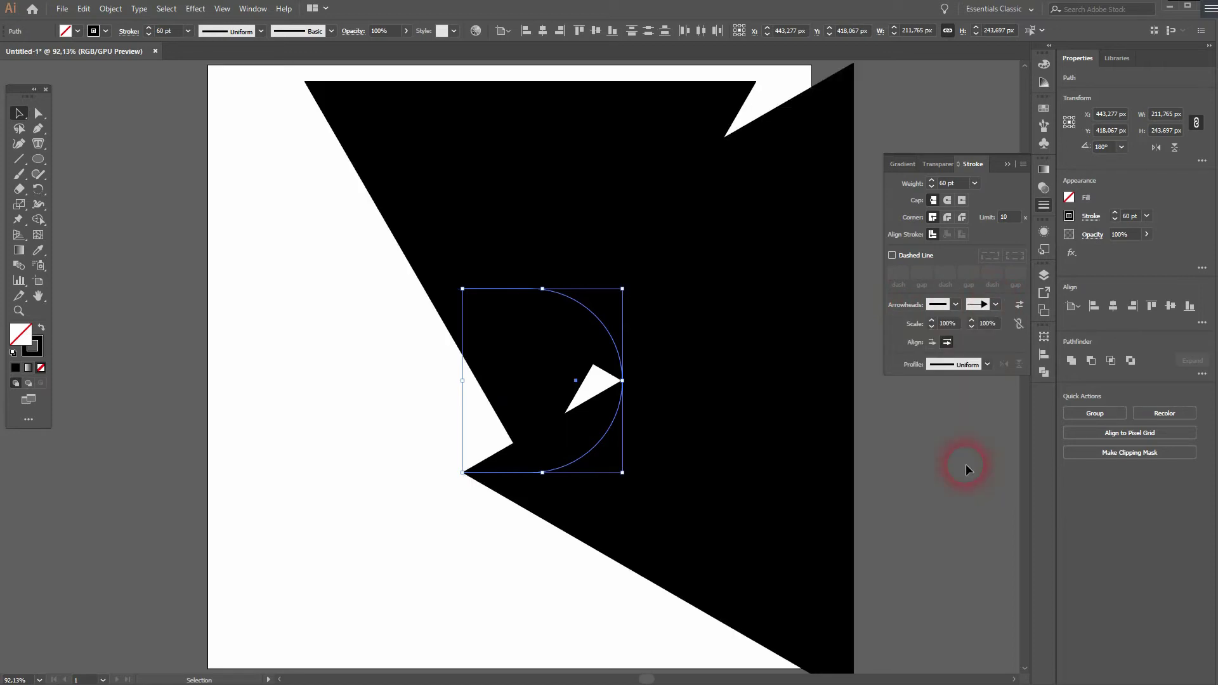
{"action": "left_click", "coordinate": [931, 343]}
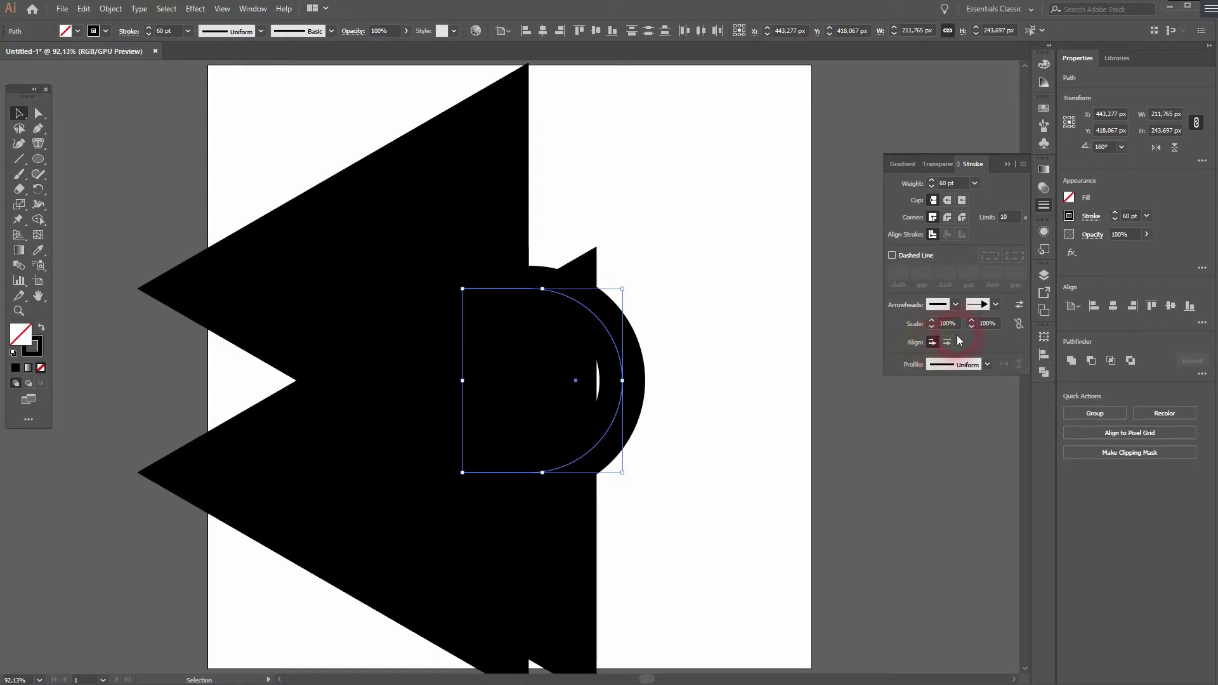
{"action": "left_click", "coordinate": [985, 323]}
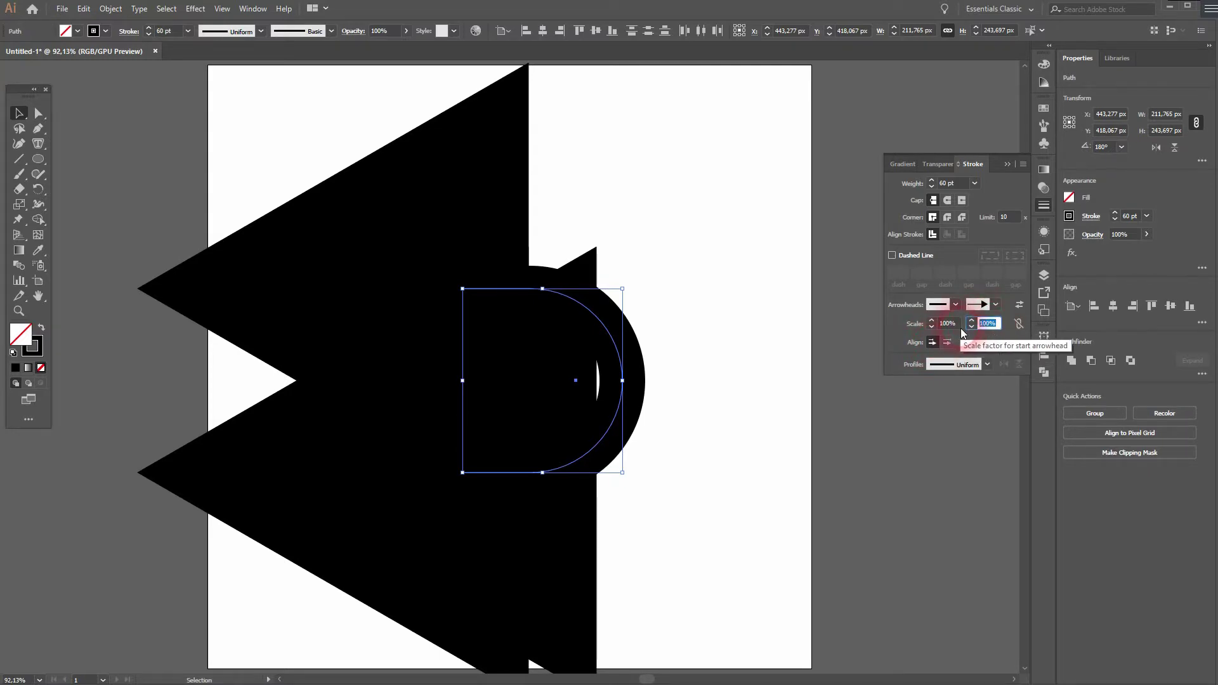
{"action": "type", "text": "10"}
{"action": "key", "text": "Return"}
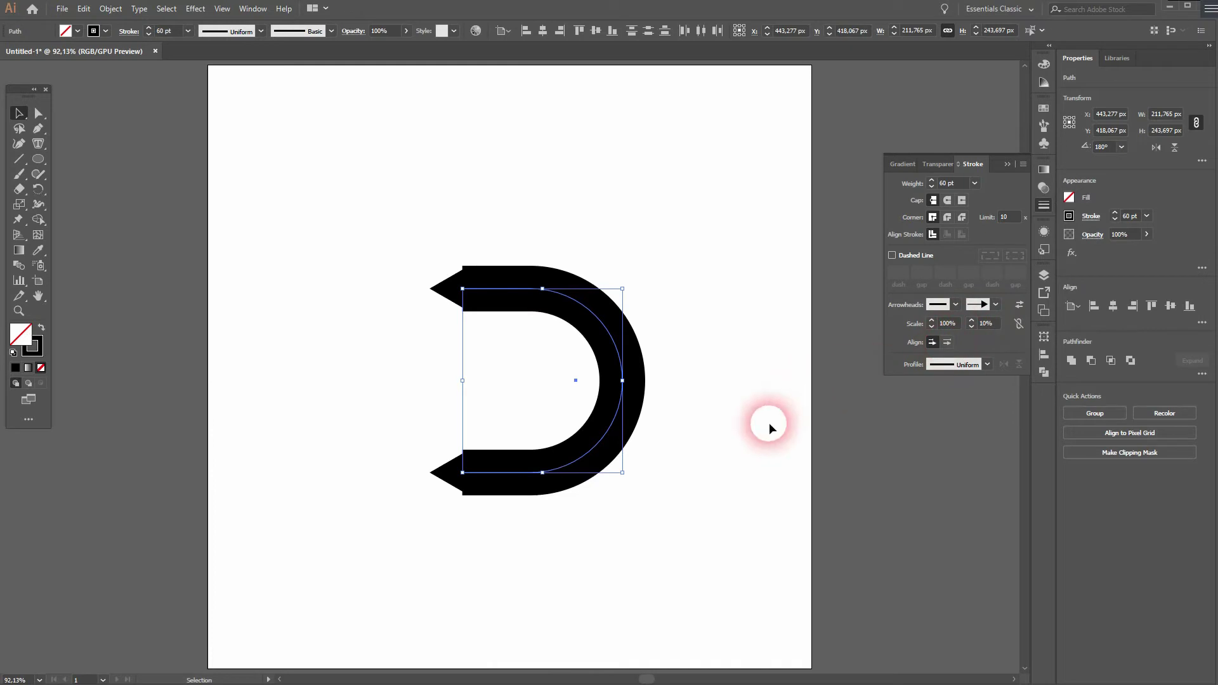
- Remove the arrowhead from the upper straight arm
{"action": "left_click", "coordinate": [706, 305]}
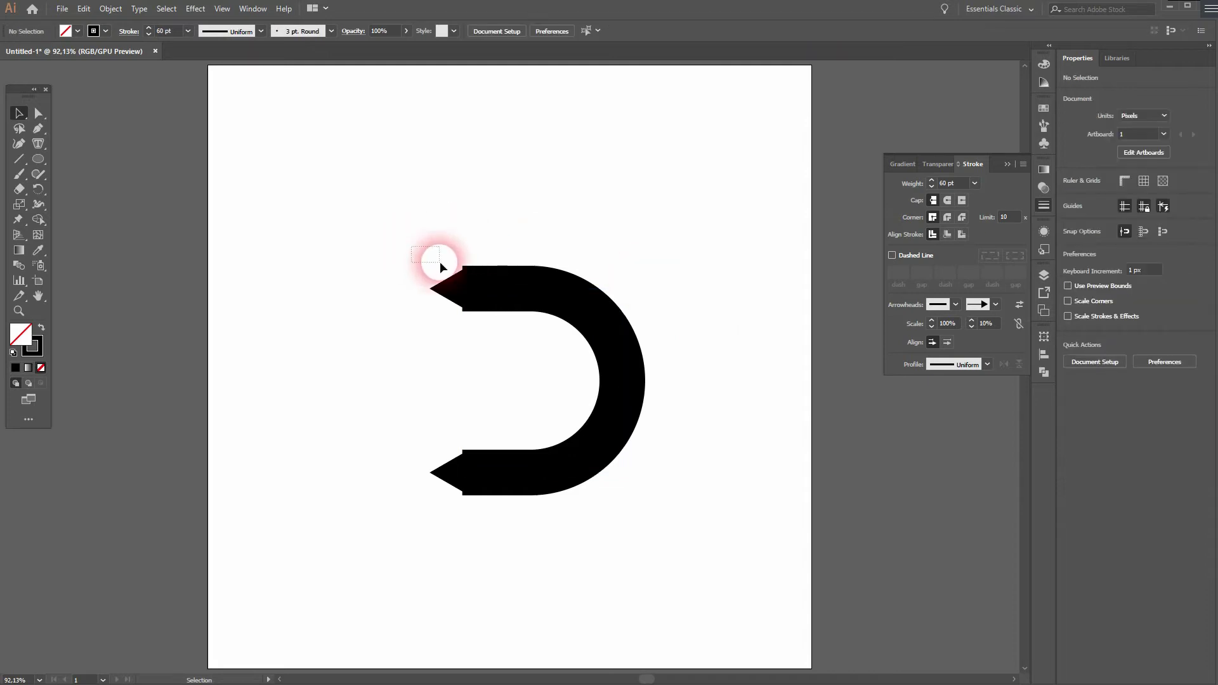
{"action": "left_click_drag", "start_coordinate": [440, 261], "coordinate": [501, 298]}
{"action": "left_click", "coordinate": [995, 305]}
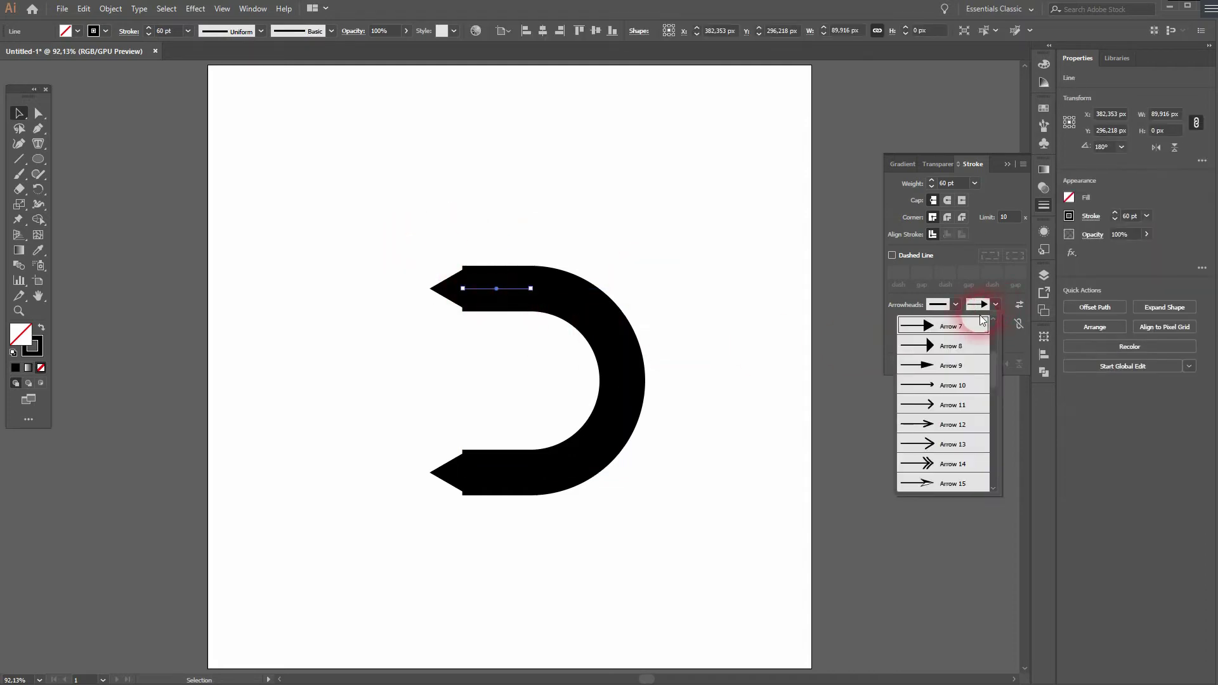
{"action": "left_click", "coordinate": [953, 328]}
- Scale the lower arm's end arrowhead to 25%, keeping the tip extended beyond the path end
{"action": "left_click", "coordinate": [639, 516]}
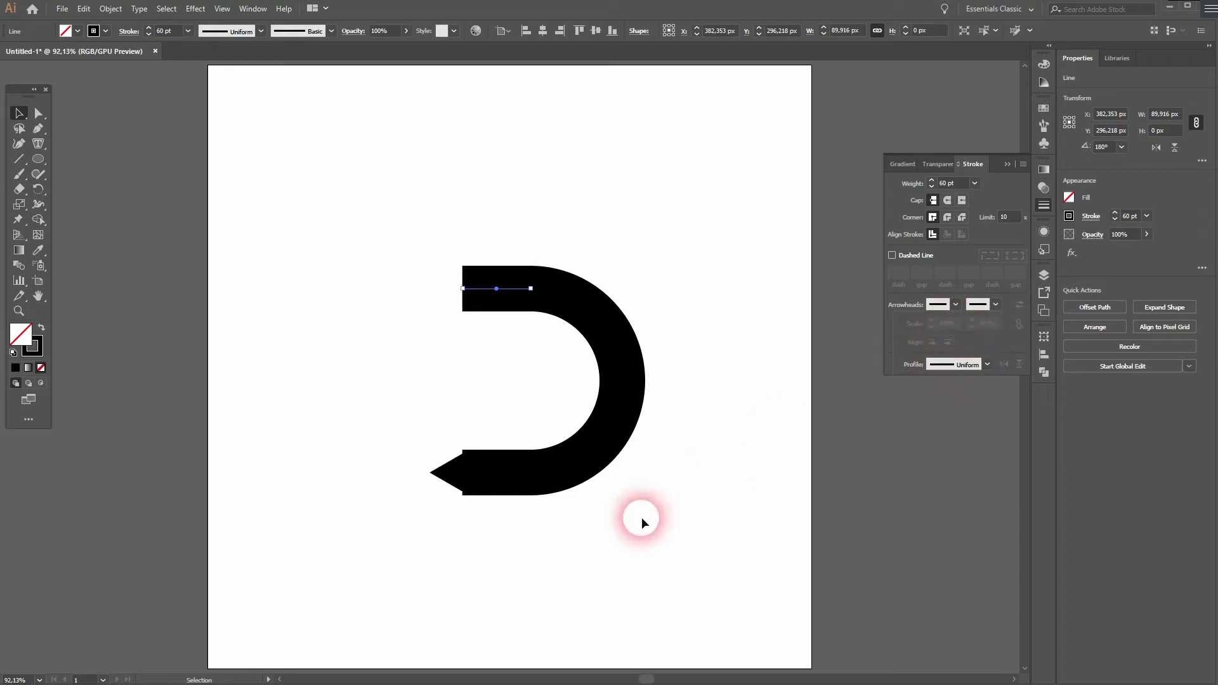
{"action": "left_click_drag", "start_coordinate": [449, 520], "coordinate": [495, 421]}
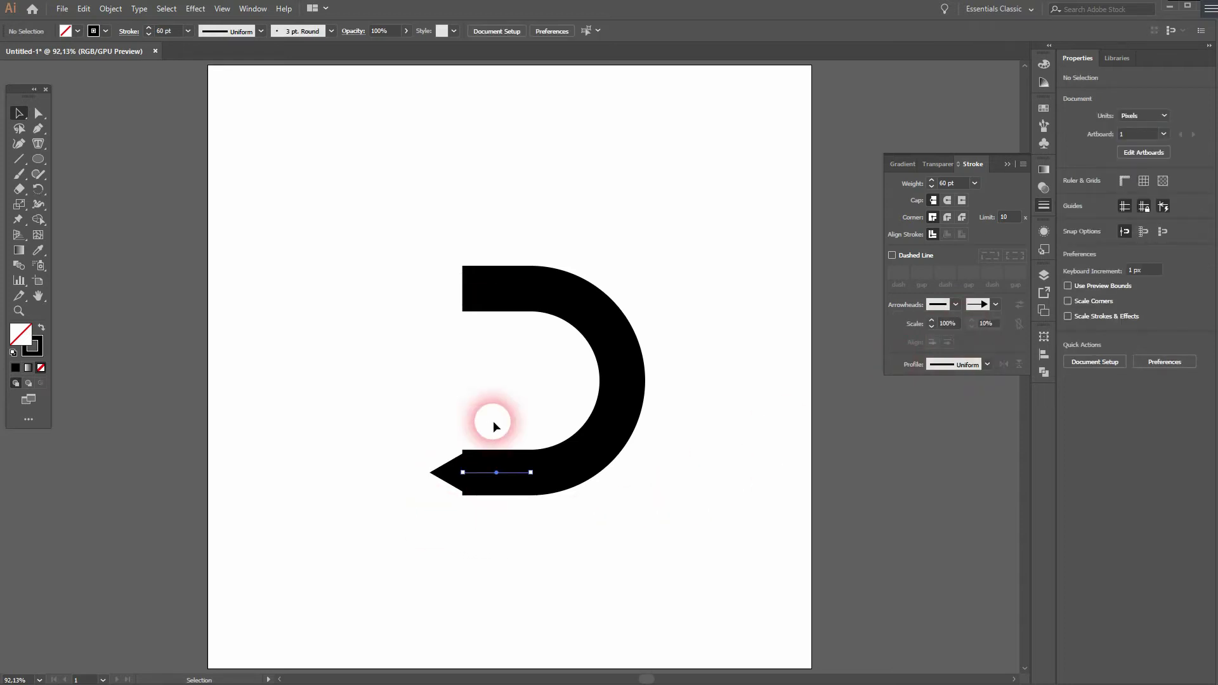
{"action": "double_click", "coordinate": [995, 330]}
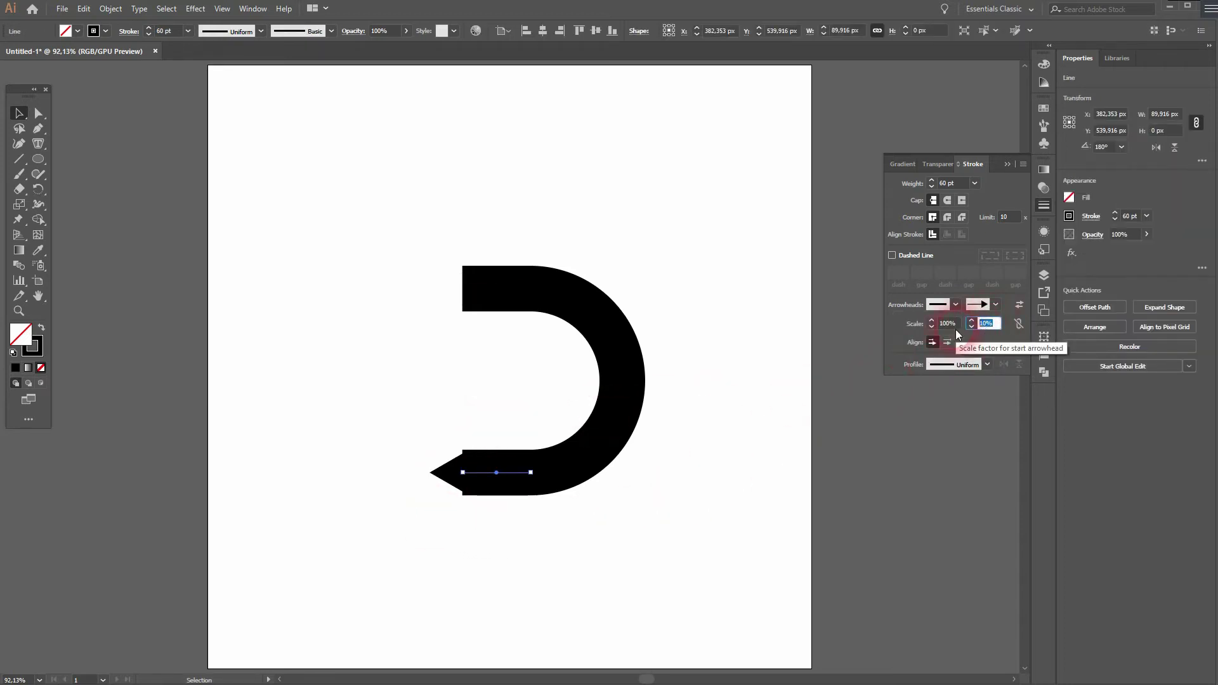
{"action": "type", "text": "25"}
{"action": "key", "text": "Return"}
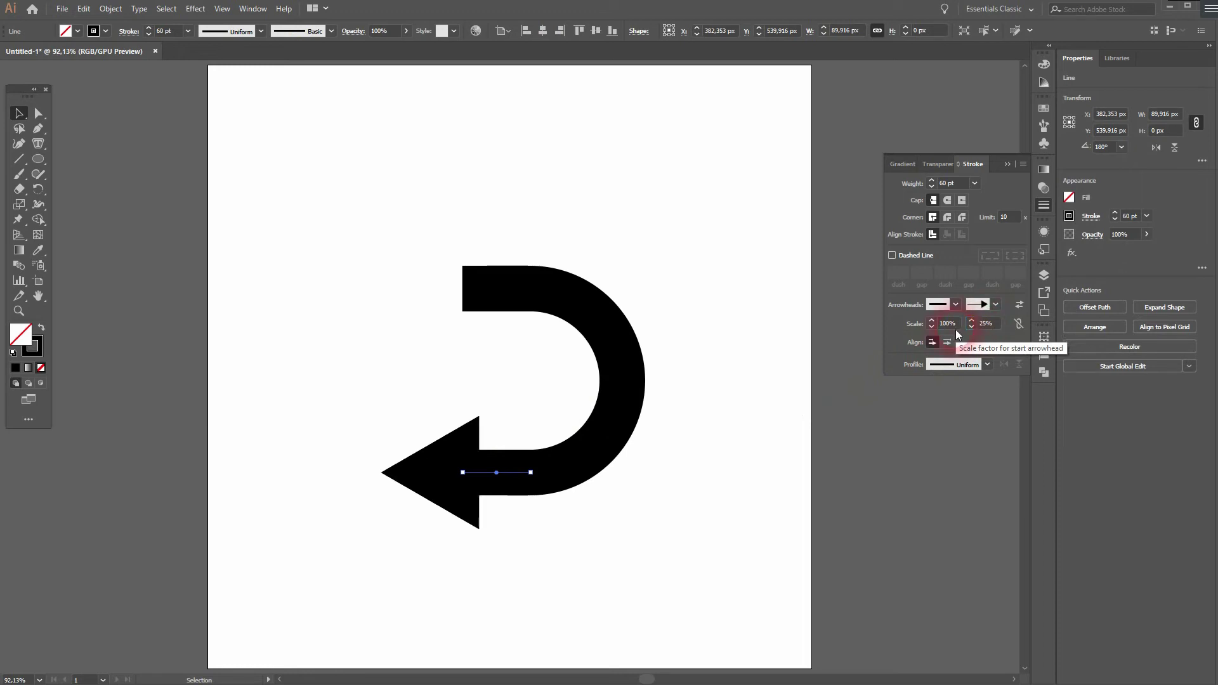
{"action": "left_click", "coordinate": [801, 531]}
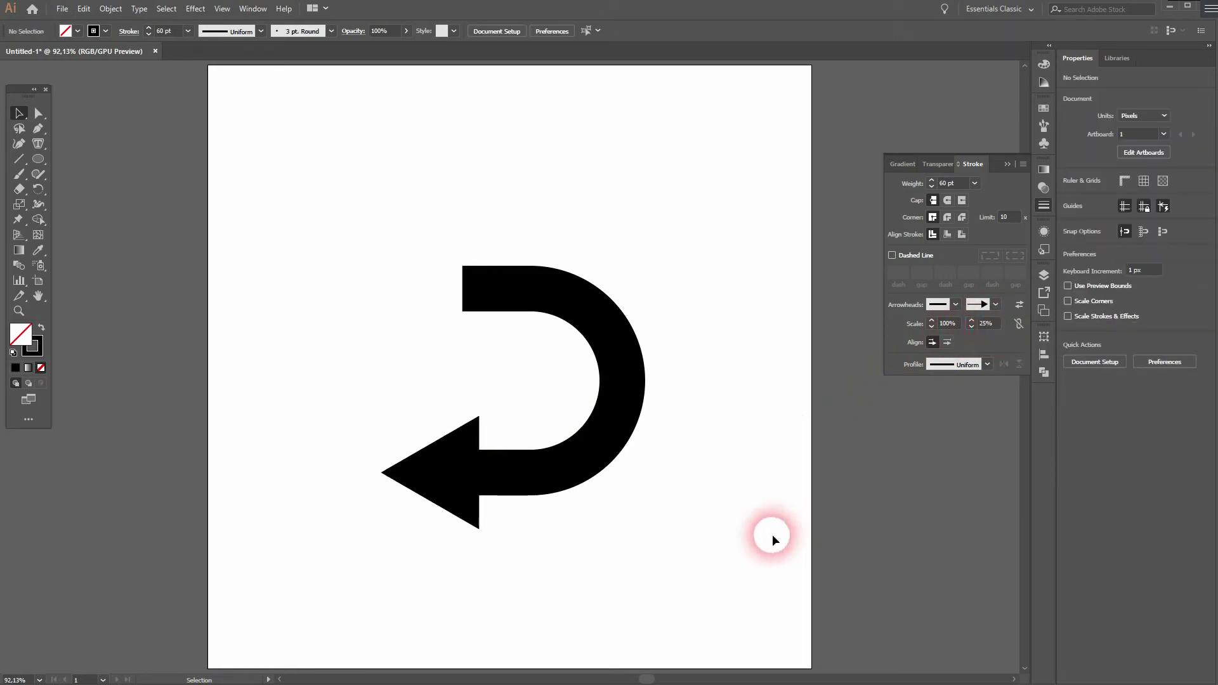
{"action": "left_click", "coordinate": [441, 481]}
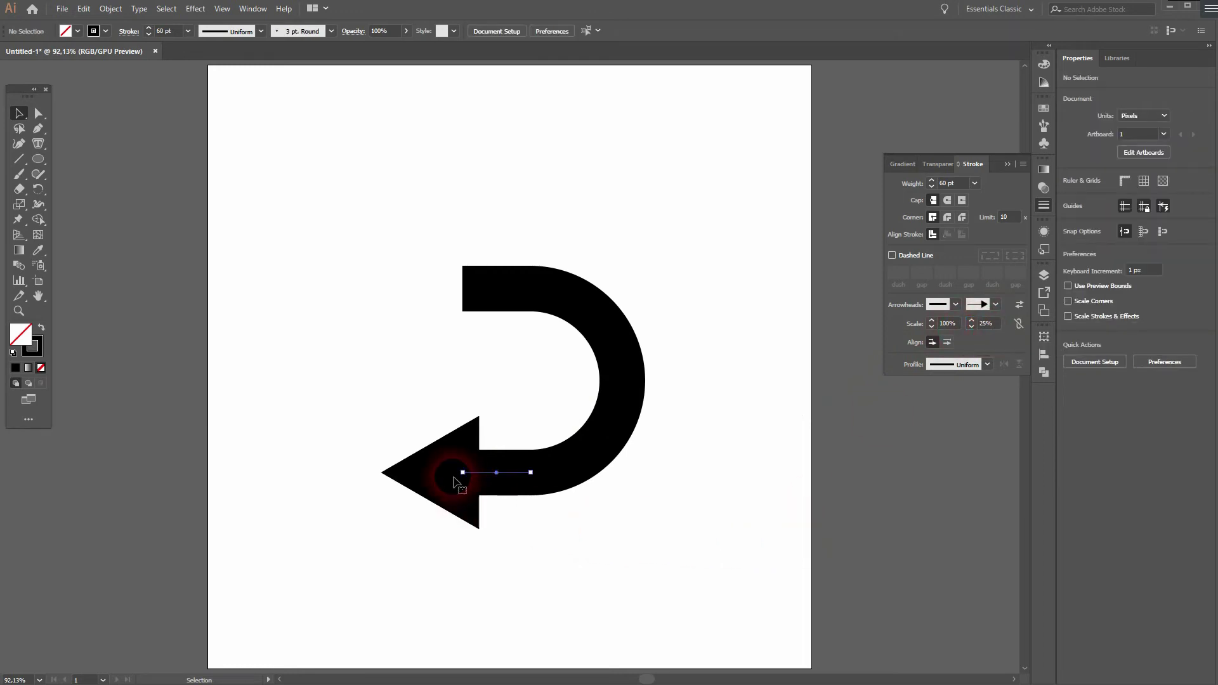
{"action": "left_click", "coordinate": [947, 342]}
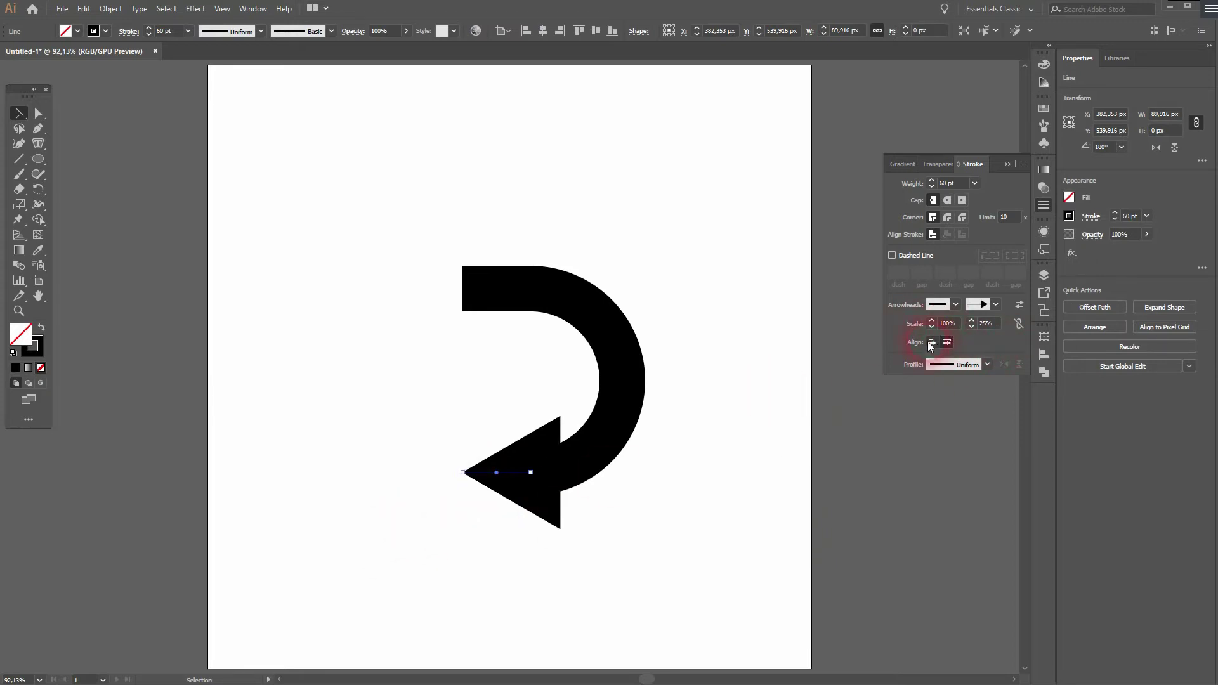
{"action": "left_click", "coordinate": [931, 342]}
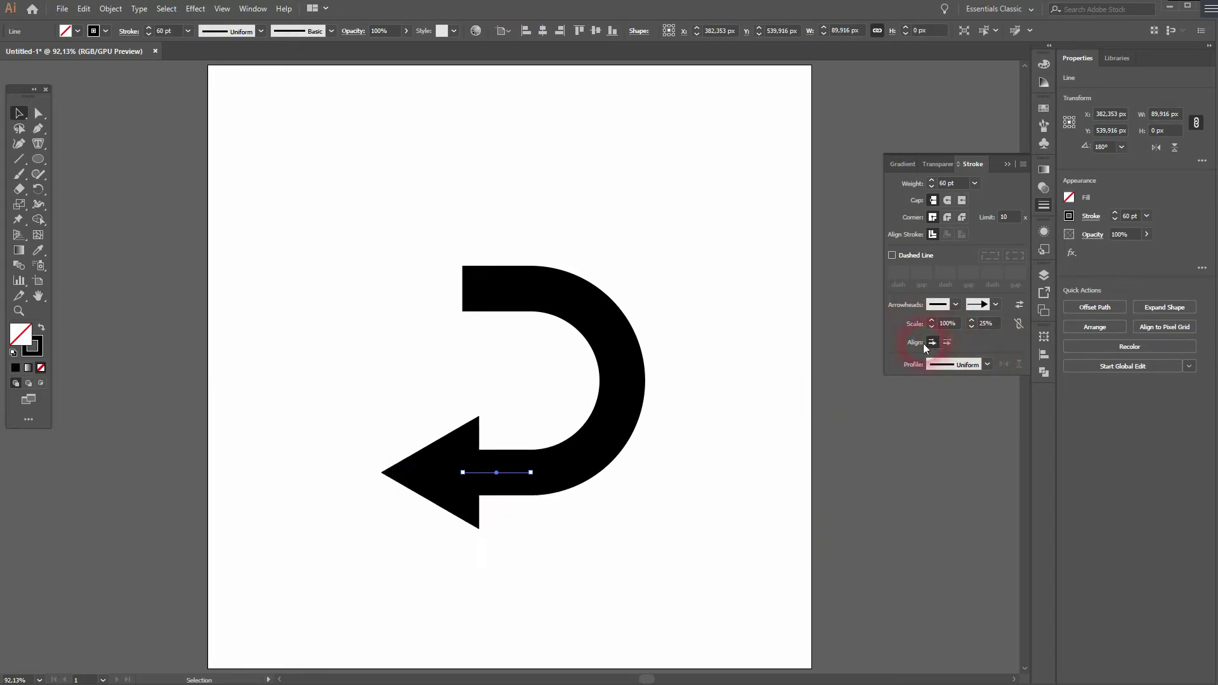
{"action": "left_click", "coordinate": [577, 554]}
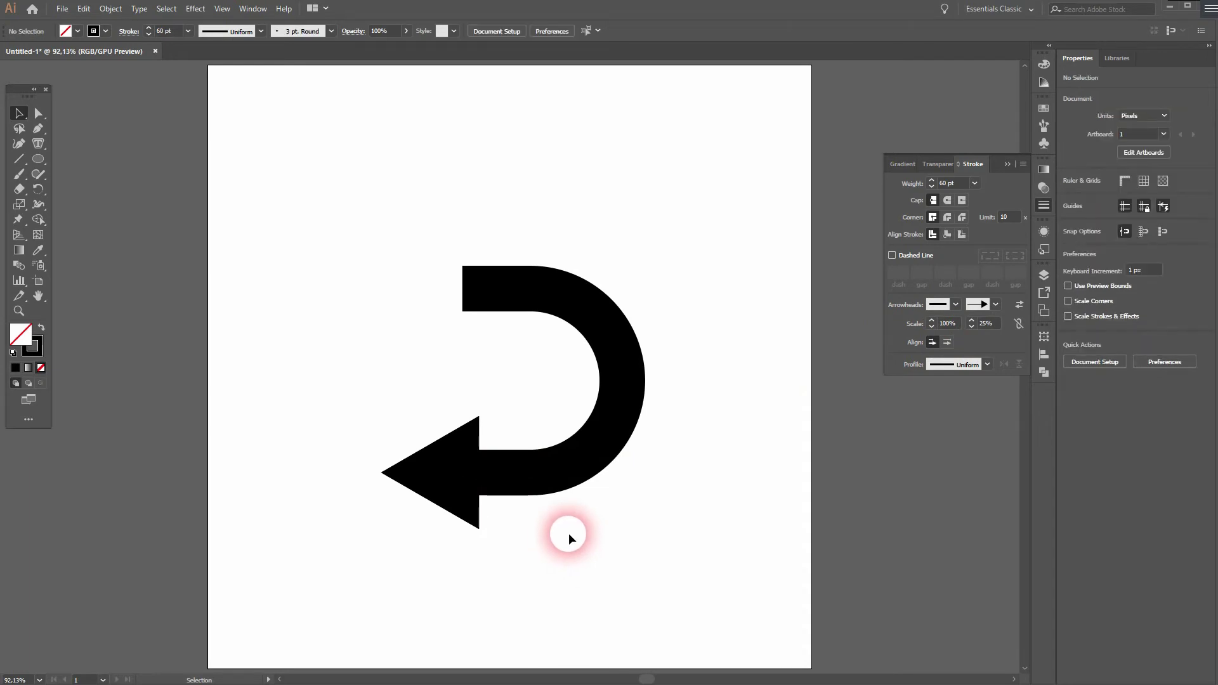
- Duplicate the curved arrow to the left and rotate the copy 180°
{"action": "left_click", "coordinate": [607, 303]}
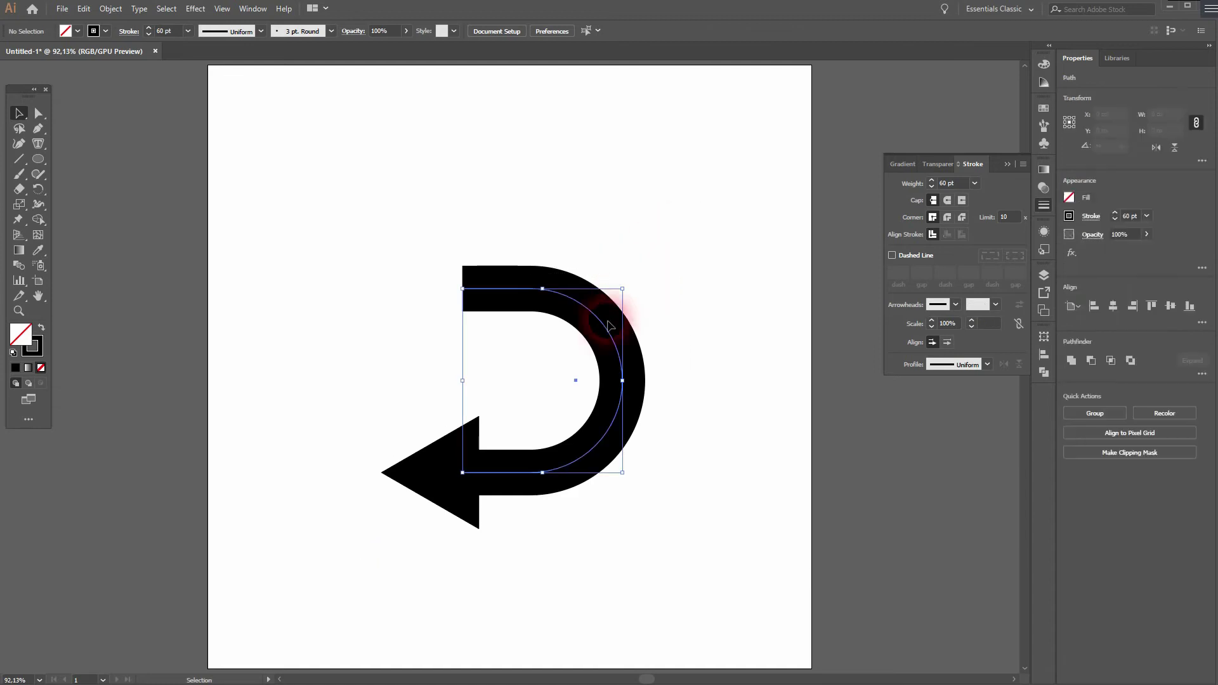
{"action": "left_click_drag", "start_coordinate": [503, 293], "coordinate": [240, 293]}
{"action": "left_click_drag", "start_coordinate": [367, 278], "coordinate": [172, 487]}
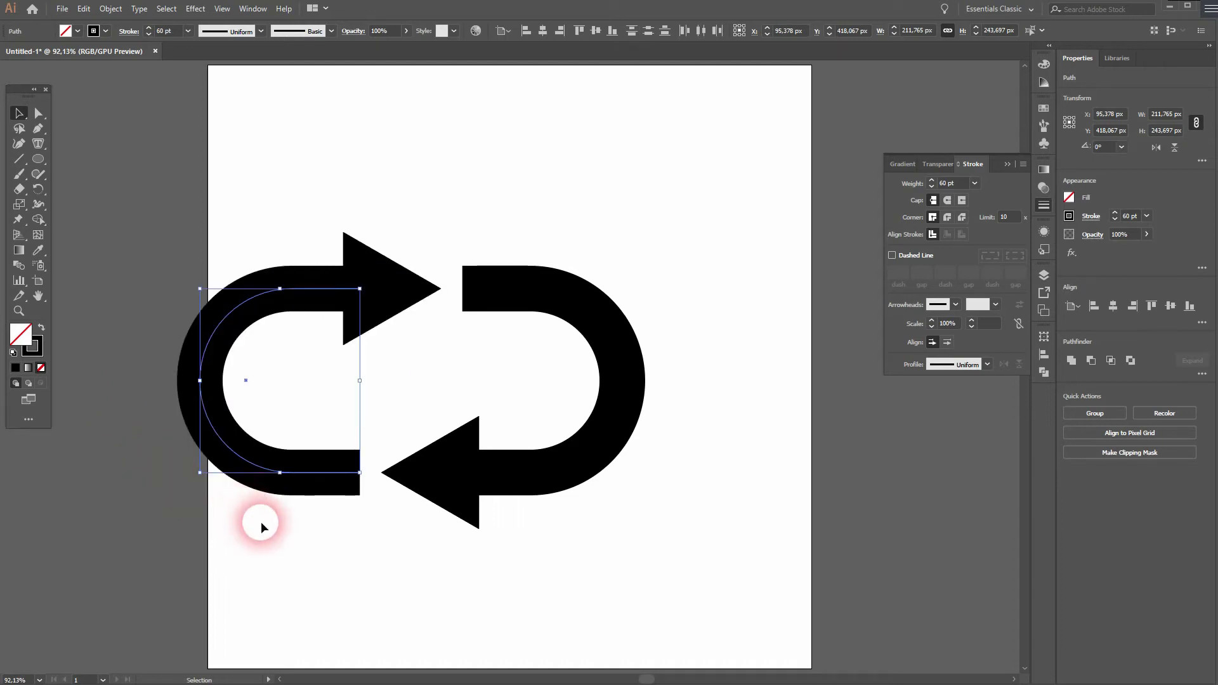
{"action": "left_click_drag", "start_coordinate": [221, 530], "coordinate": [701, 203]}
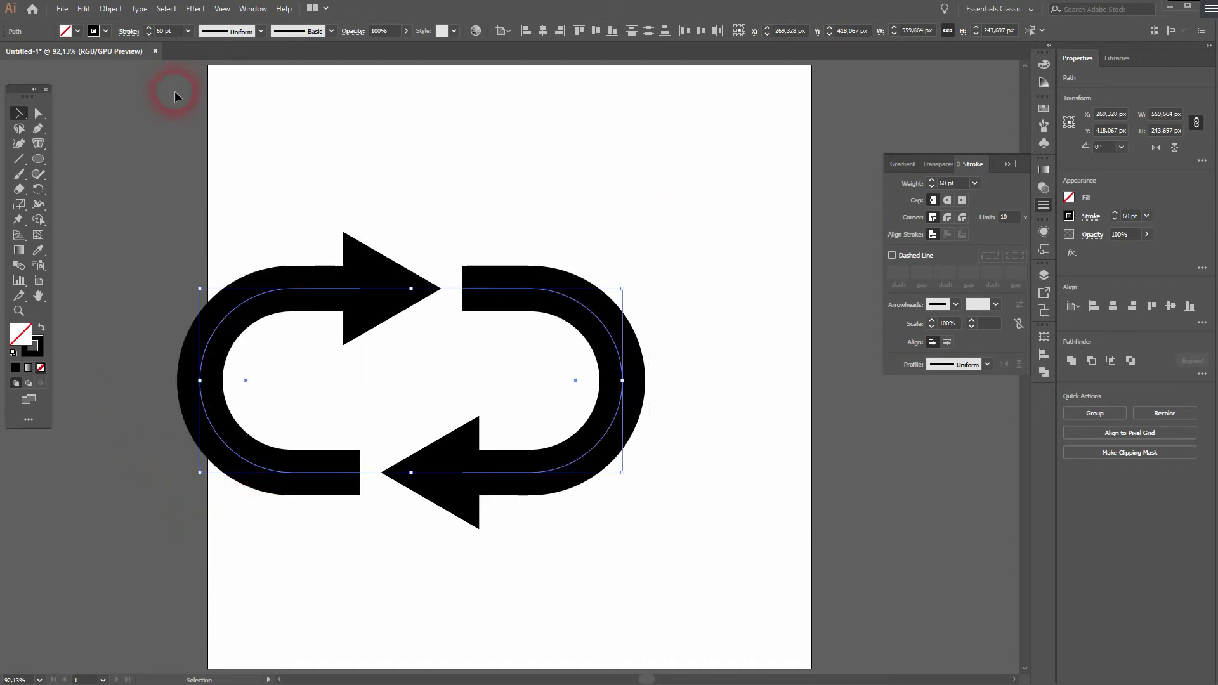
- Apply Object > Expand Appearance, then Object > Expand with Fill and Stroke, to both arrows
{"action": "left_click", "coordinate": [120, 15]}
{"action": "left_click", "coordinate": [188, 166]}
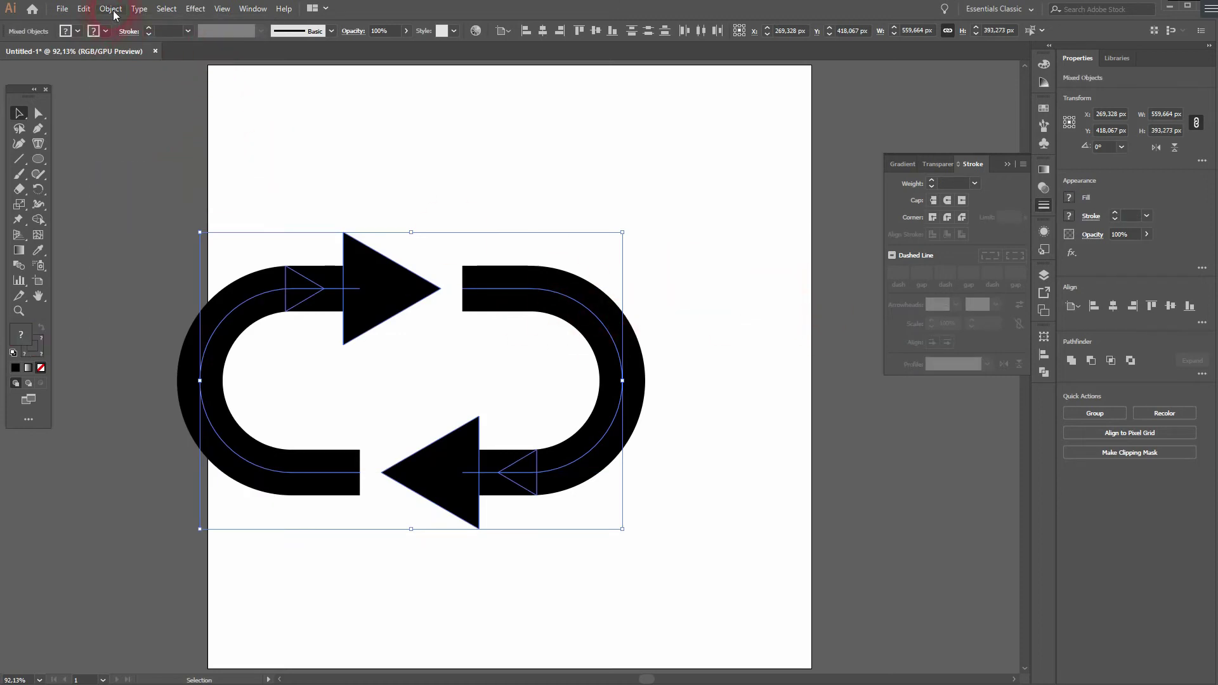
{"action": "left_click", "coordinate": [115, 15]}
{"action": "left_click", "coordinate": [192, 157]}
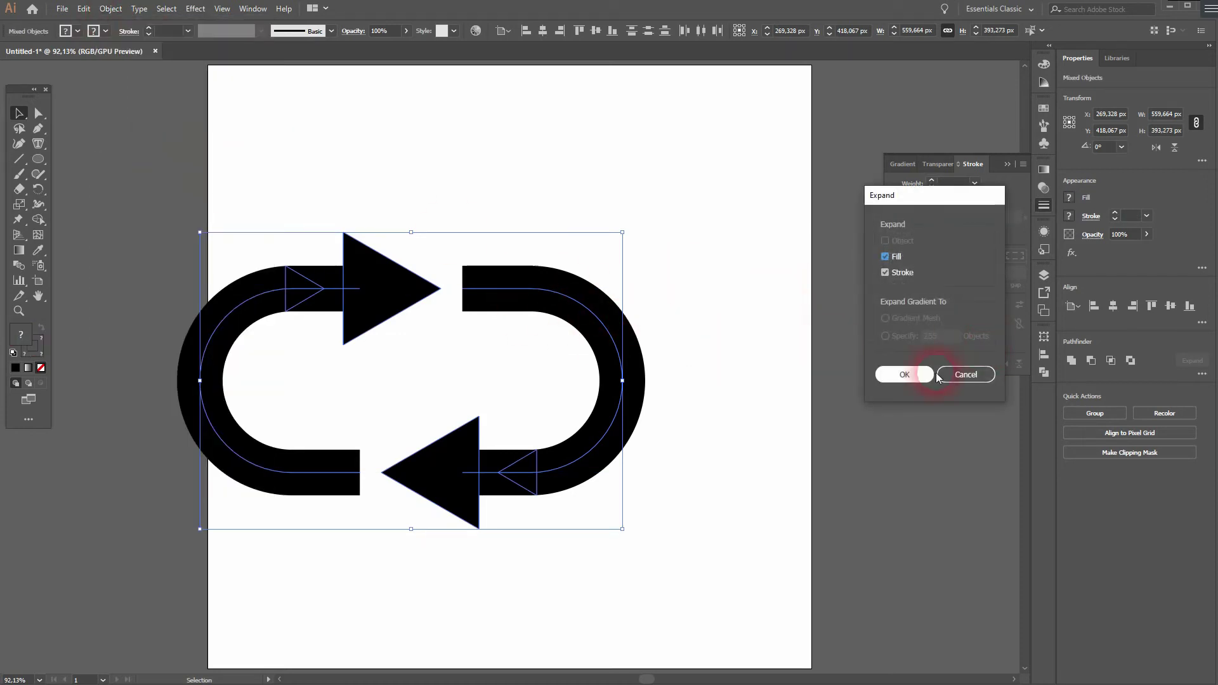
{"action": "left_click", "coordinate": [899, 375]}
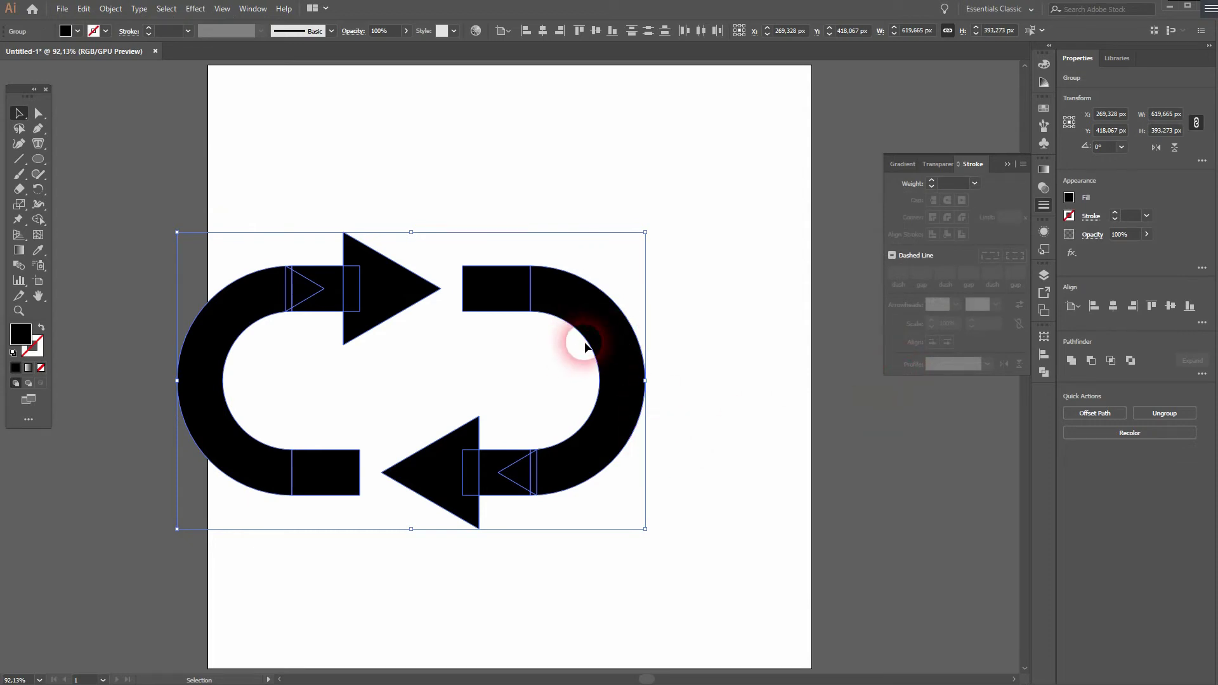
- Unite each arrow's pieces with the Shape Builder tool, then fit the artboard with Ctrl+0
{"action": "left_click", "coordinate": [40, 219]}
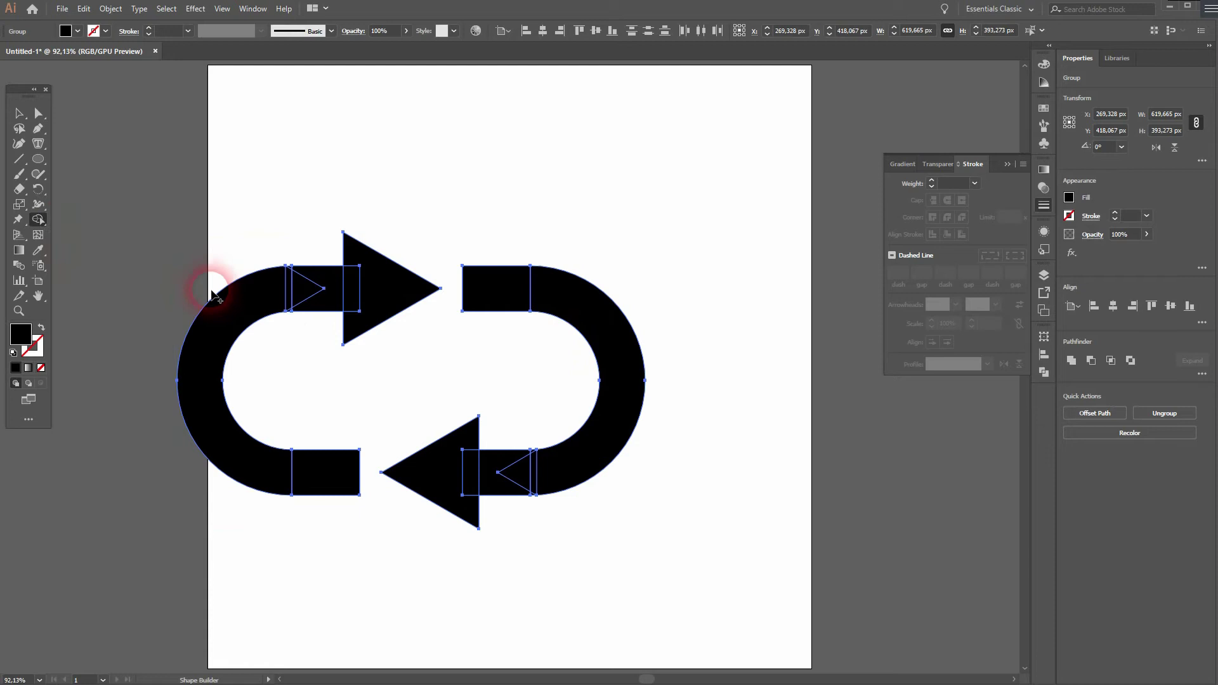
{"action": "mouse_move", "coordinate": [398, 276]}
{"action": "left_mouse_down"}
{"action": "mouse_move", "coordinate": [270, 290]}
{"action": "mouse_move", "coordinate": [228, 320]}
{"action": "mouse_move", "coordinate": [318, 481]}
{"action": "left_mouse_up"}
{"action": "mouse_move", "coordinate": [489, 467]}
{"action": "left_mouse_down"}
{"action": "mouse_move", "coordinate": [574, 460]}
{"action": "mouse_move", "coordinate": [607, 401]}
{"action": "mouse_move", "coordinate": [548, 298]}
{"action": "mouse_move", "coordinate": [495, 288]}
{"action": "left_mouse_up"}
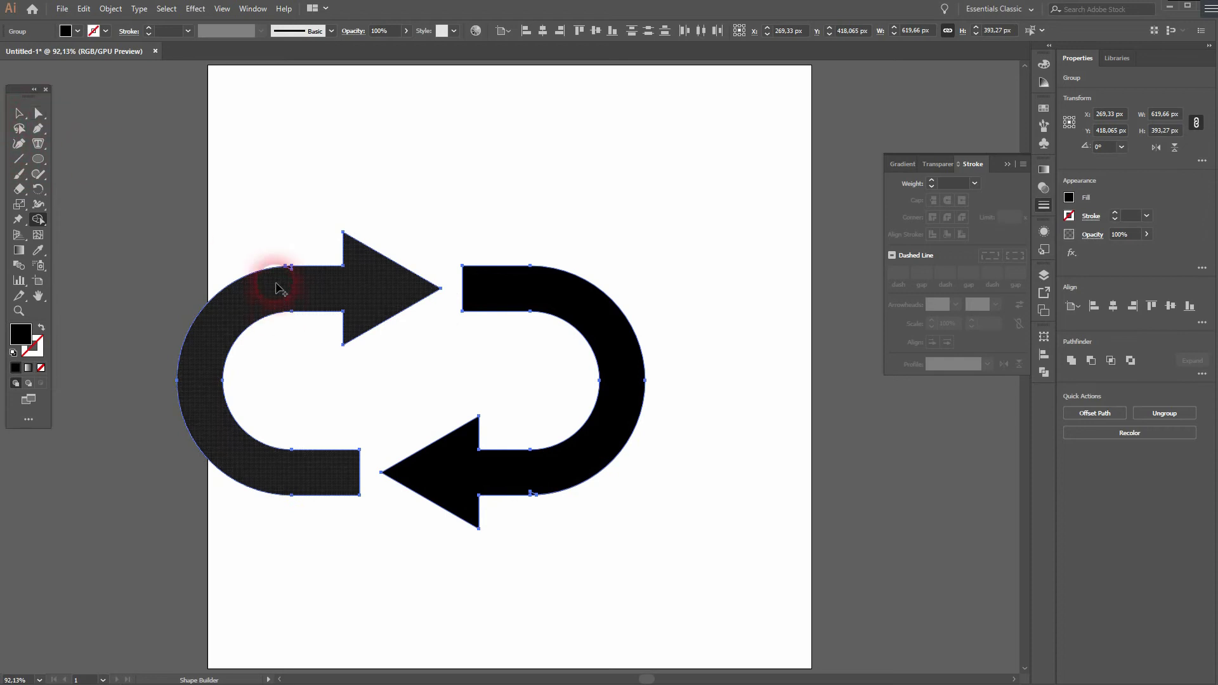
{"action": "scroll", "coordinate": [277, 278], "scroll_direction": "up", "scroll_amount": 4}
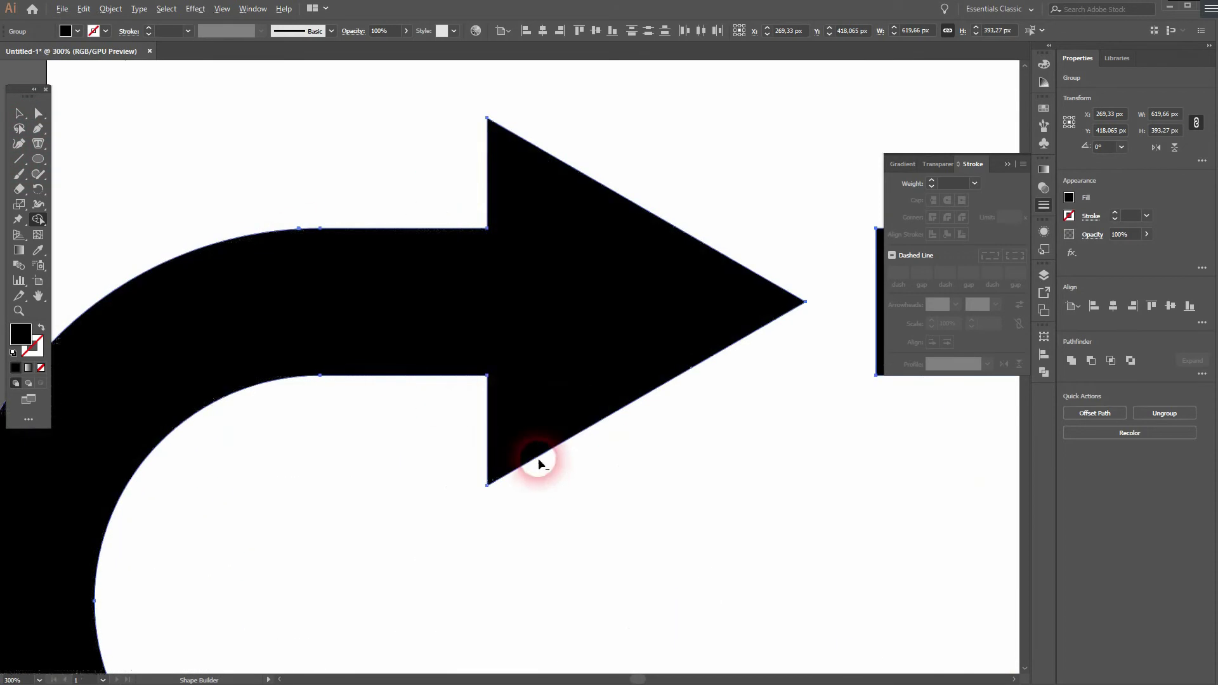
{"action": "scroll", "coordinate": [538, 458], "scroll_direction": "down", "scroll_amount": 4}
{"action": "scroll", "coordinate": [725, 575], "scroll_direction": "up", "scroll_amount": 6}
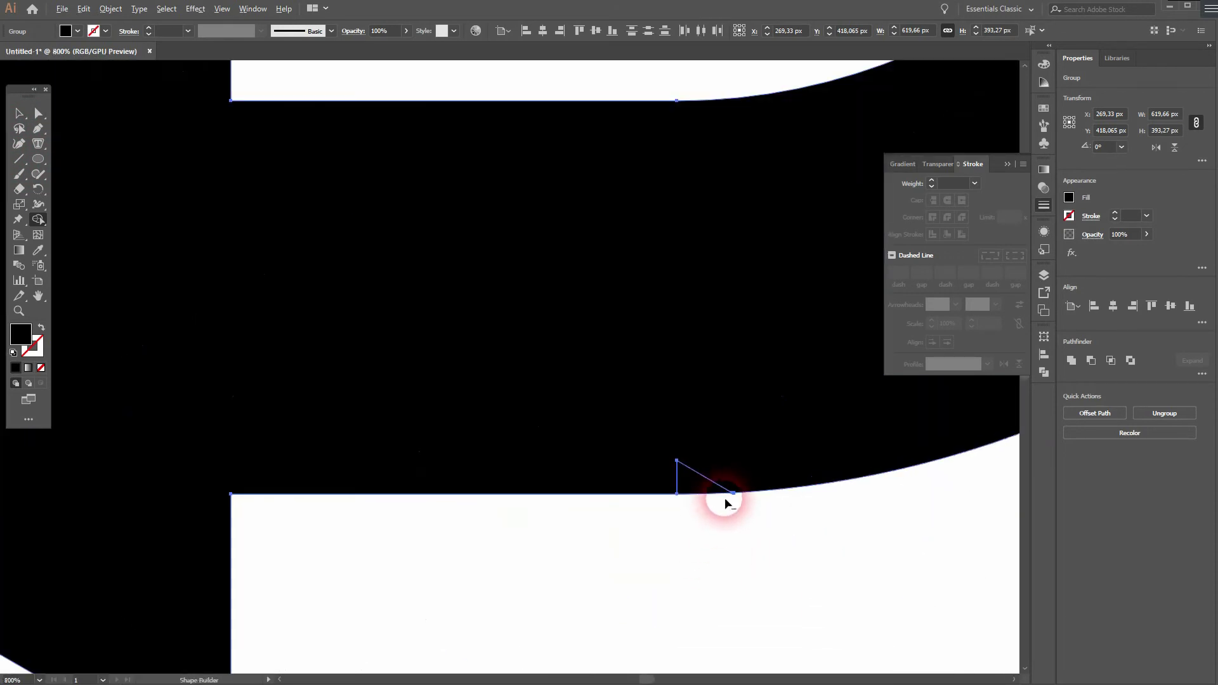
{"action": "scroll", "coordinate": [526, 386], "scroll_direction": "down", "scroll_amount": 7}
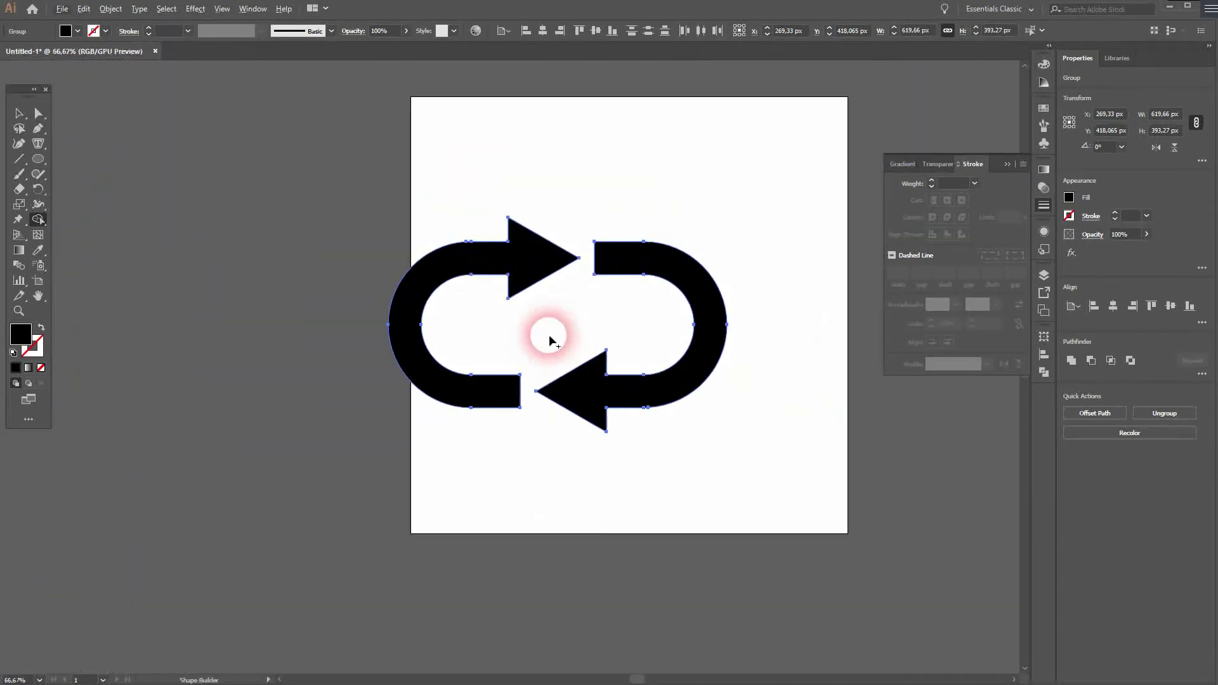
{"action": "key", "text": "ctrl+0"}
- Drag the left arrow up and right until it overlaps the right arrow into an S
{"action": "left_click", "coordinate": [20, 113]}
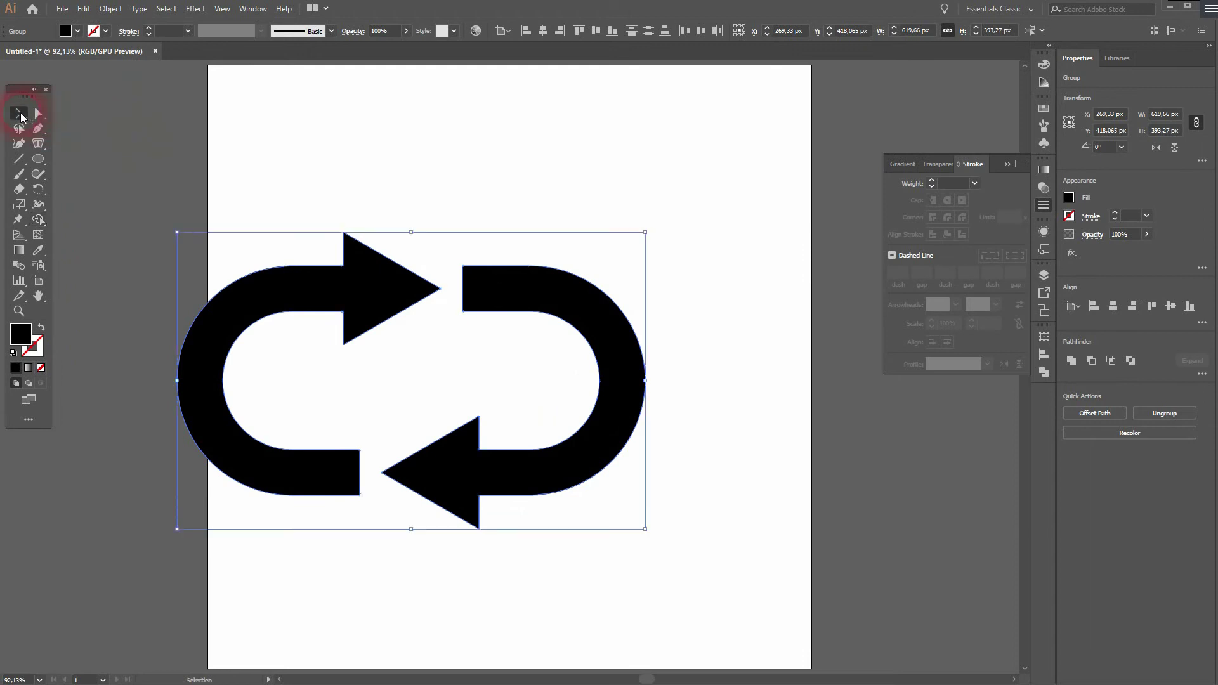
{"action": "left_click", "coordinate": [179, 196]}
{"action": "left_click_drag", "start_coordinate": [220, 354], "coordinate": [379, 304]}
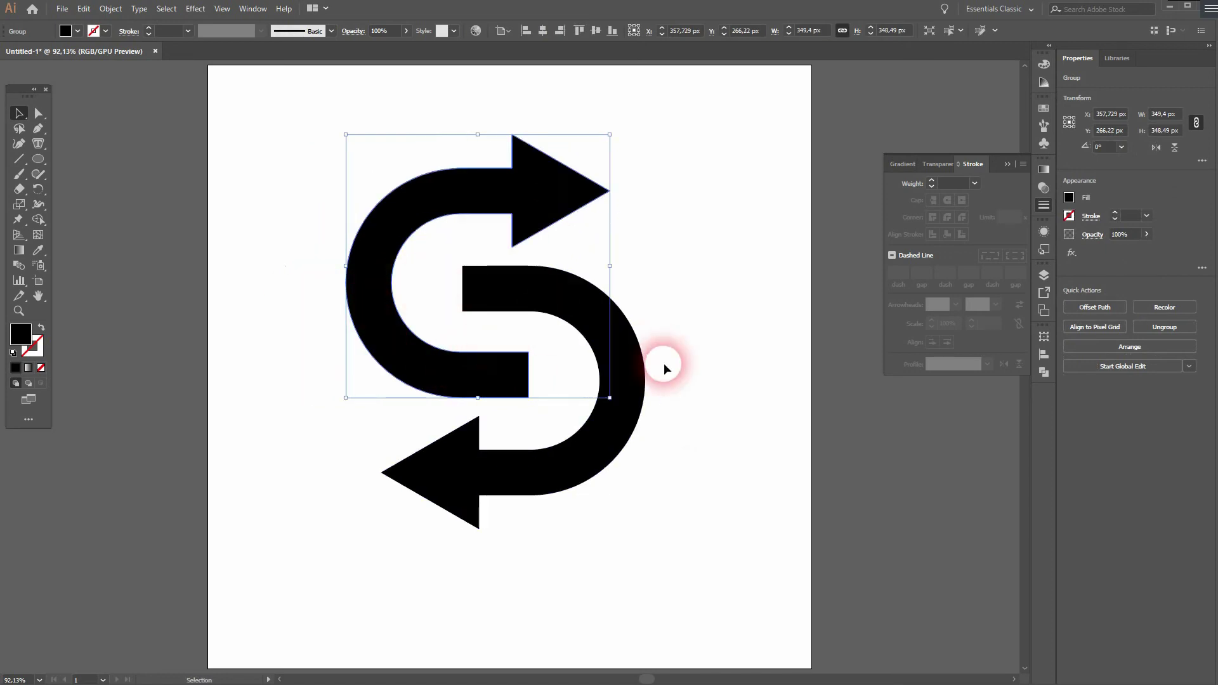
{"action": "left_click", "coordinate": [713, 408]}
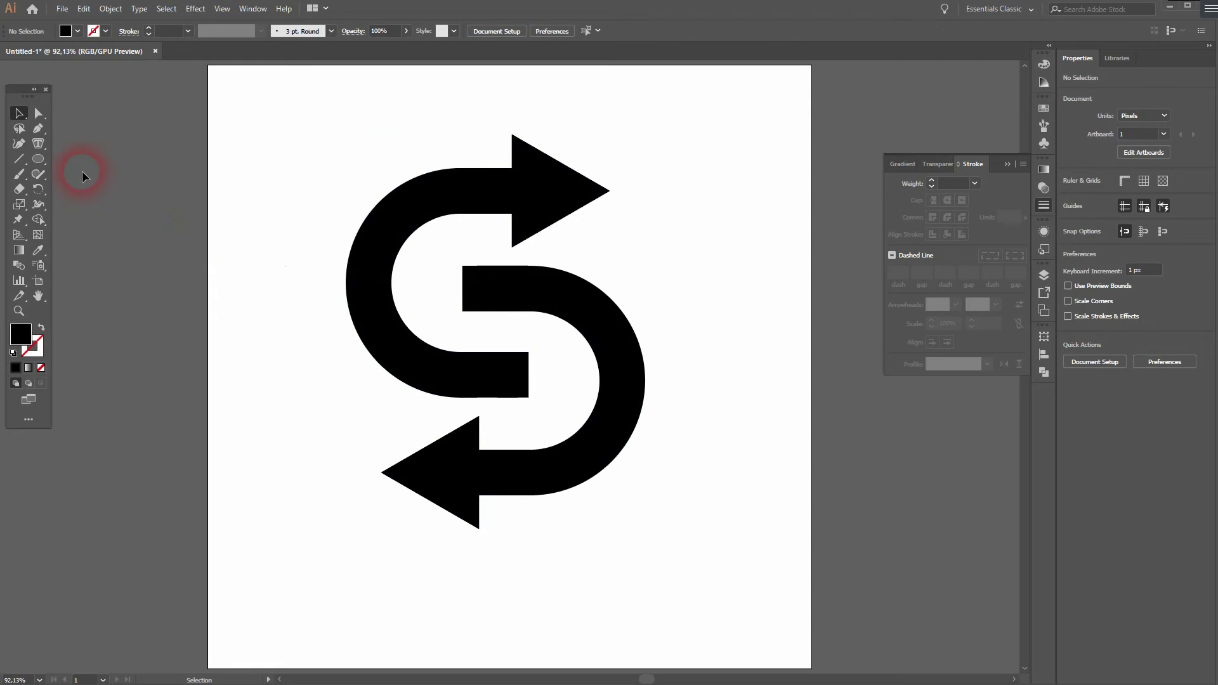
- Draw a red-filled rectangle bridging the vertical gap between the arrows
{"action": "left_click_drag", "start_coordinate": [38, 158], "coordinate": [95, 159]}
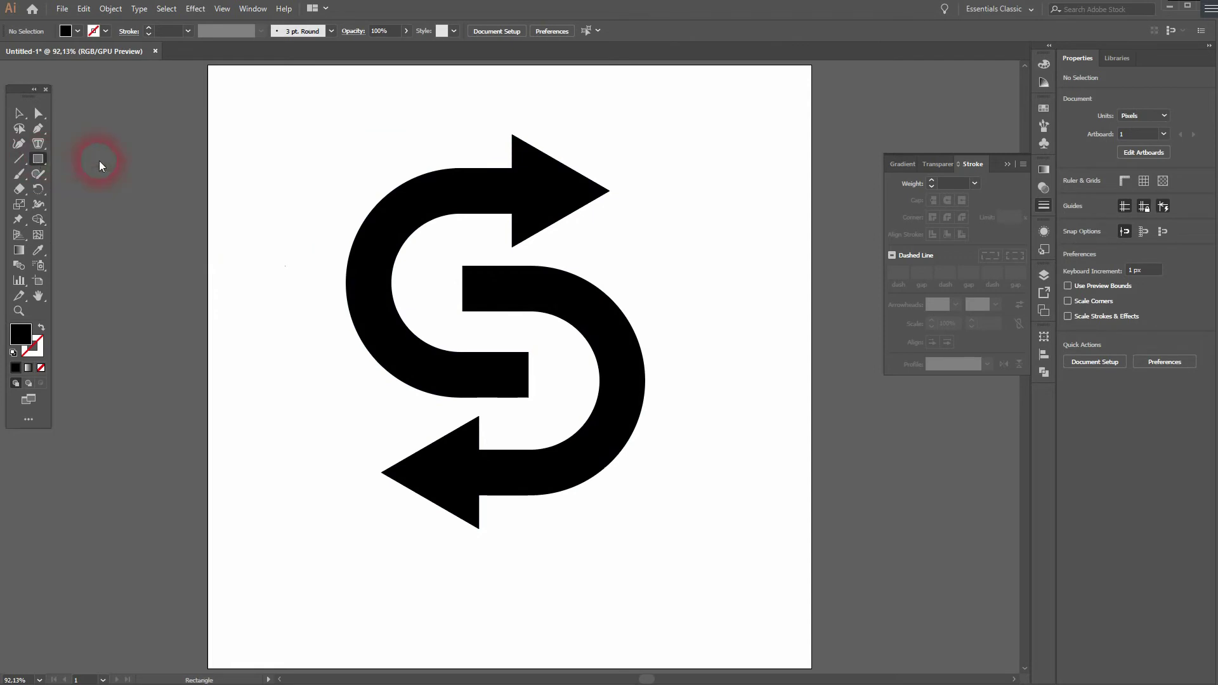
{"action": "left_click", "coordinate": [77, 31]}
{"action": "left_click", "coordinate": [58, 54]}
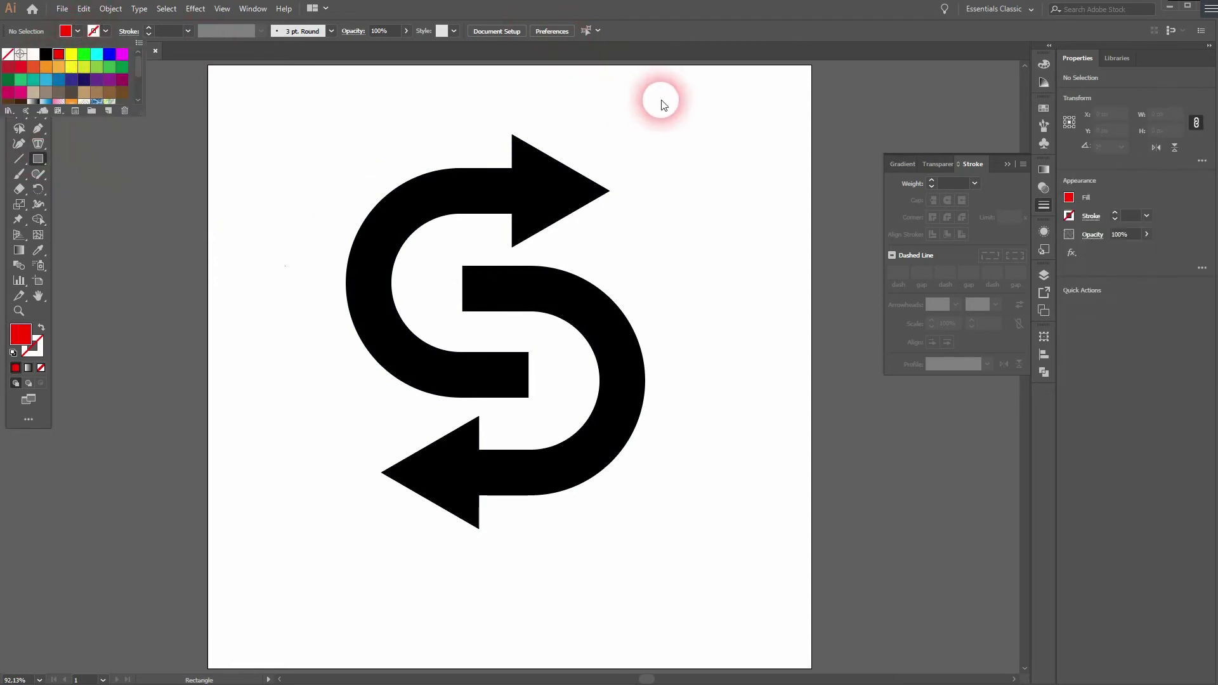
{"action": "scroll", "coordinate": [492, 326], "scroll_direction": "up", "scroll_amount": 5}
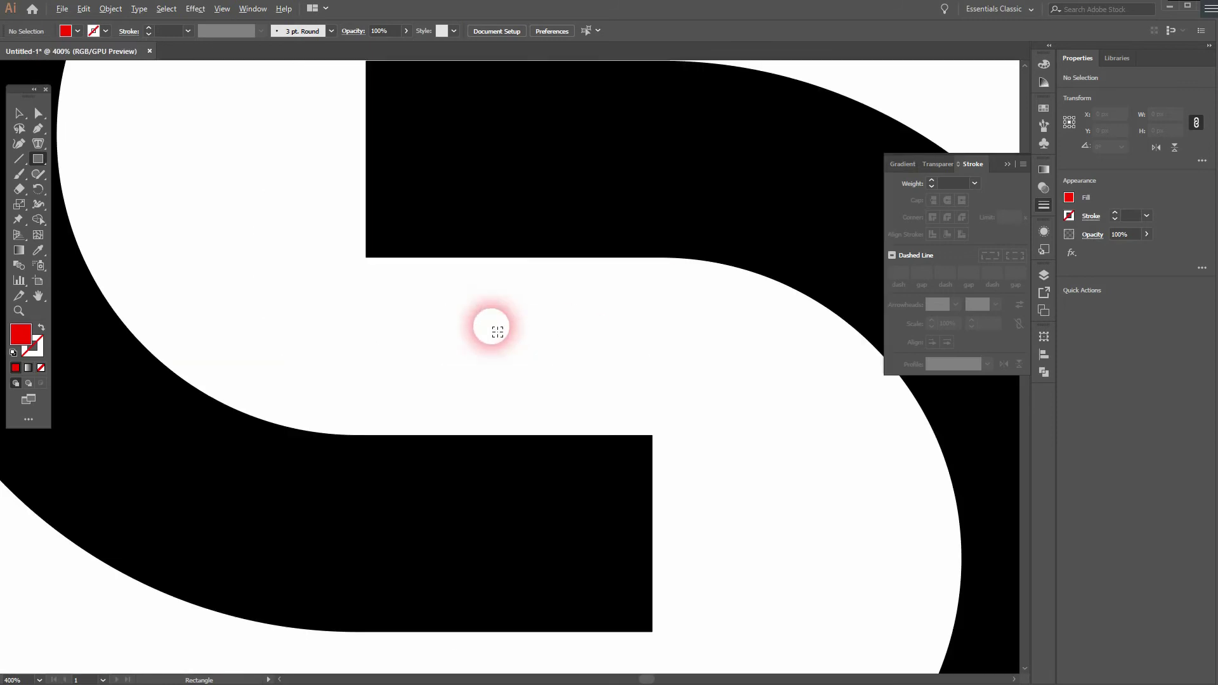
{"action": "left_click_drag", "start_coordinate": [418, 258], "coordinate": [495, 435]}
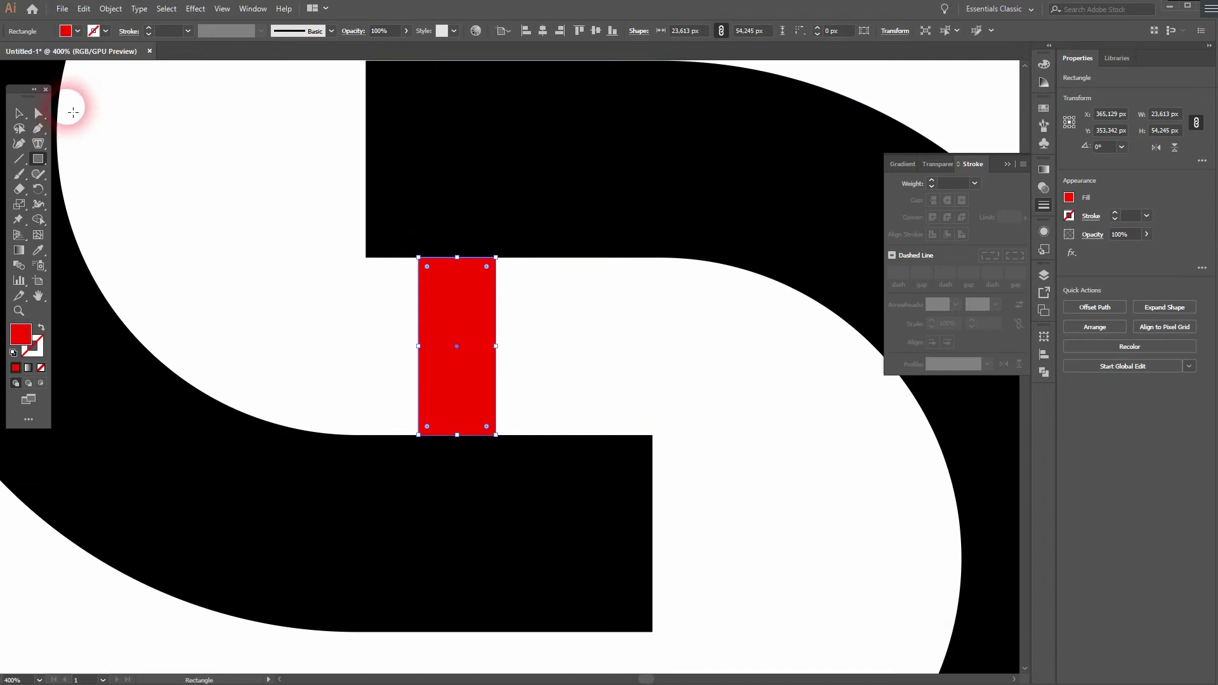
- Duplicate the red bar and rotate it 90° into the upper gap
{"action": "left_click", "coordinate": [19, 112]}
{"action": "scroll", "coordinate": [552, 421], "scroll_direction": "down", "scroll_amount": 2}
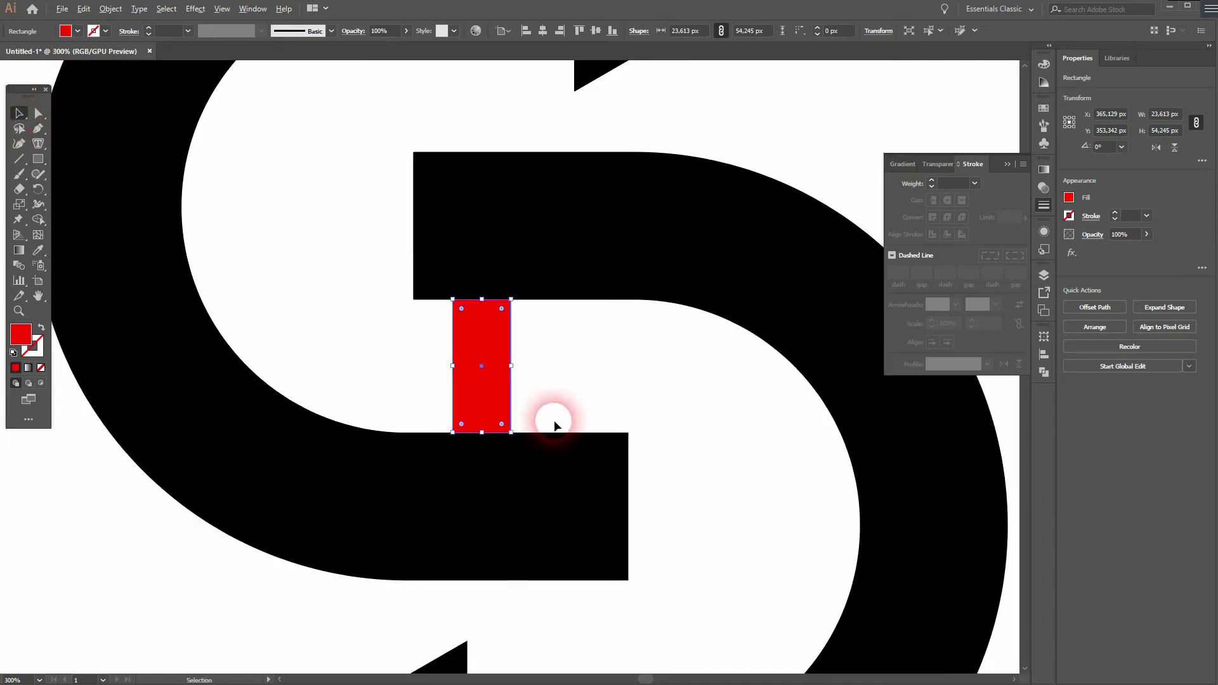
{"action": "scroll", "coordinate": [553, 426], "scroll_direction": "down", "scroll_amount": 1}
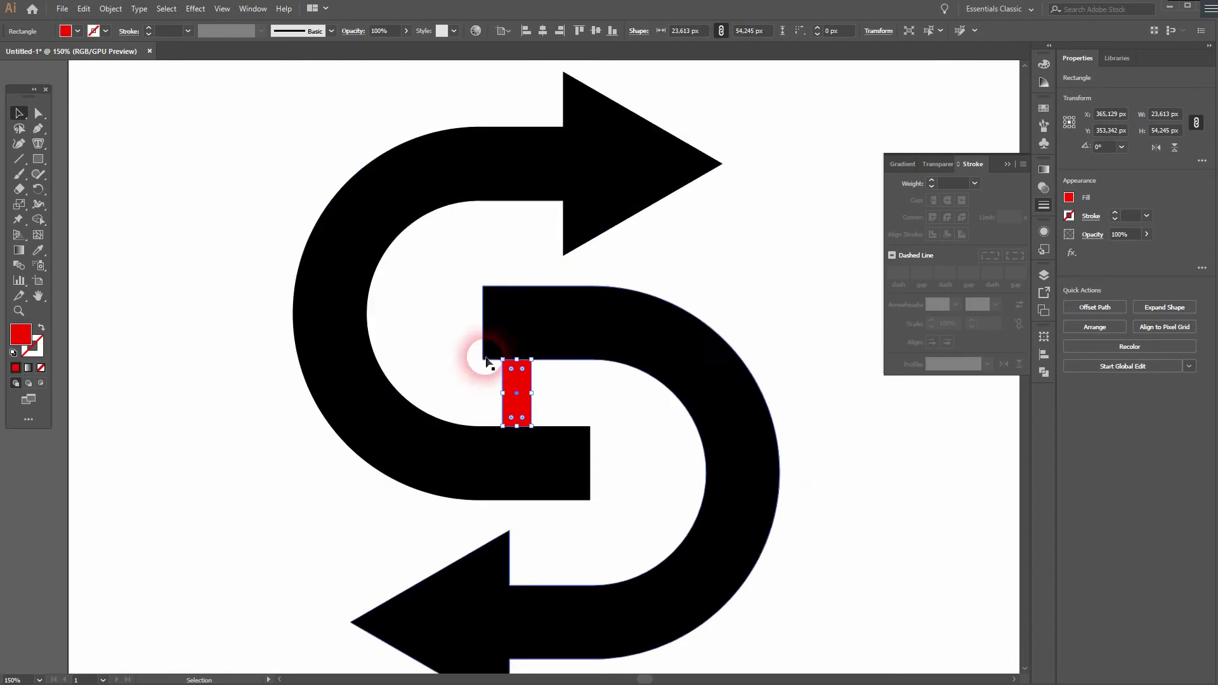
{"action": "left_click_drag", "start_coordinate": [530, 390], "coordinate": [421, 312]}
{"action": "scroll", "coordinate": [471, 331], "scroll_direction": "up", "scroll_amount": 5}
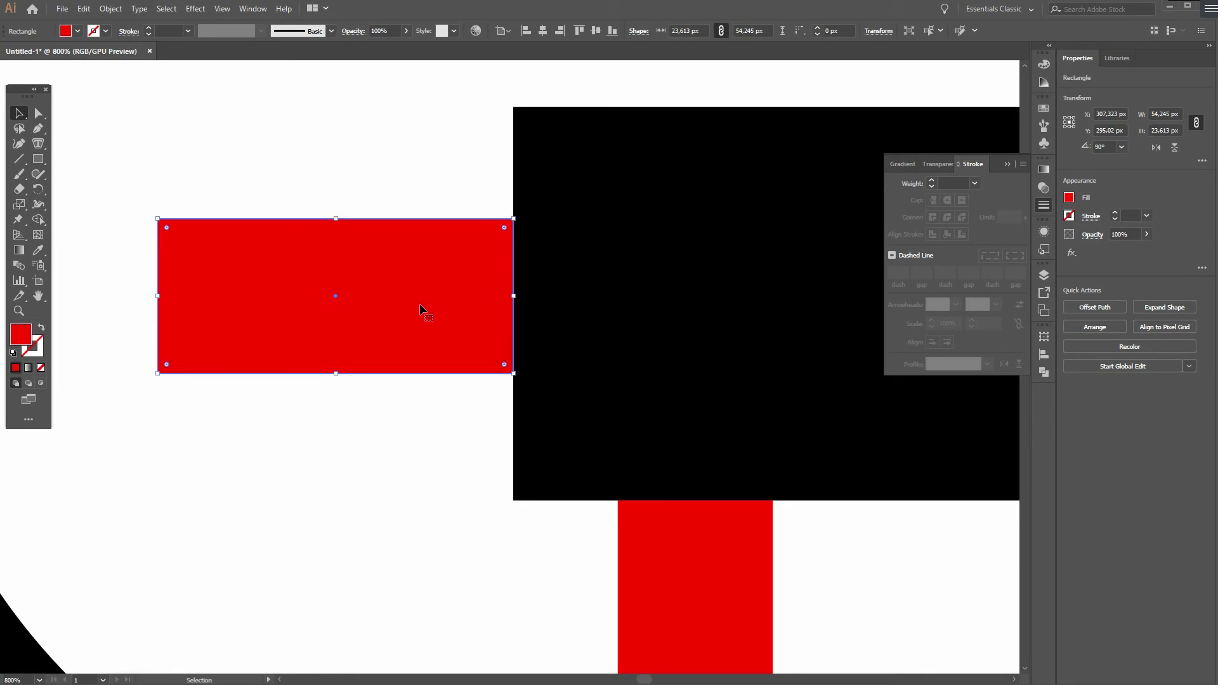
{"action": "scroll", "coordinate": [497, 373], "scroll_direction": "down", "scroll_amount": 5}
- Nudge the upper black arrow slightly right and down with the arrow keys
{"action": "left_click", "coordinate": [503, 466]}
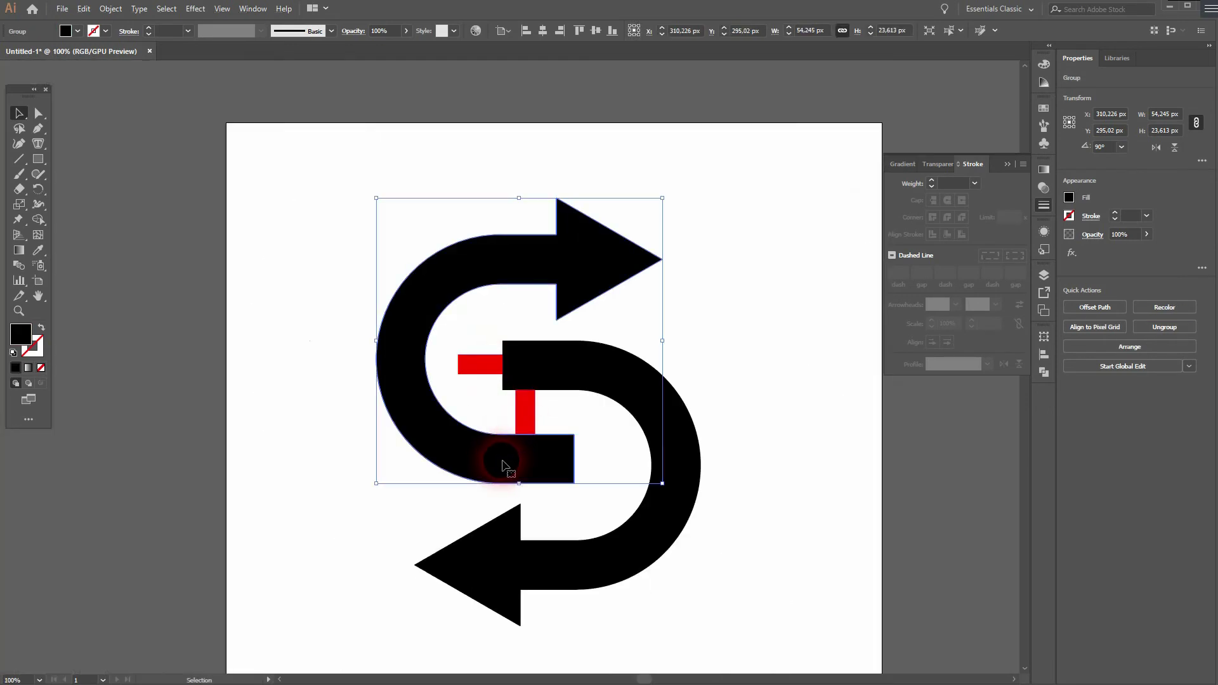
{"action": "key", "text": "Right"}
{"action": "key", "text": "Right"}
{"action": "key", "text": "Right"}
{"action": "key", "text": "Right"}
{"action": "key", "text": "Right"}
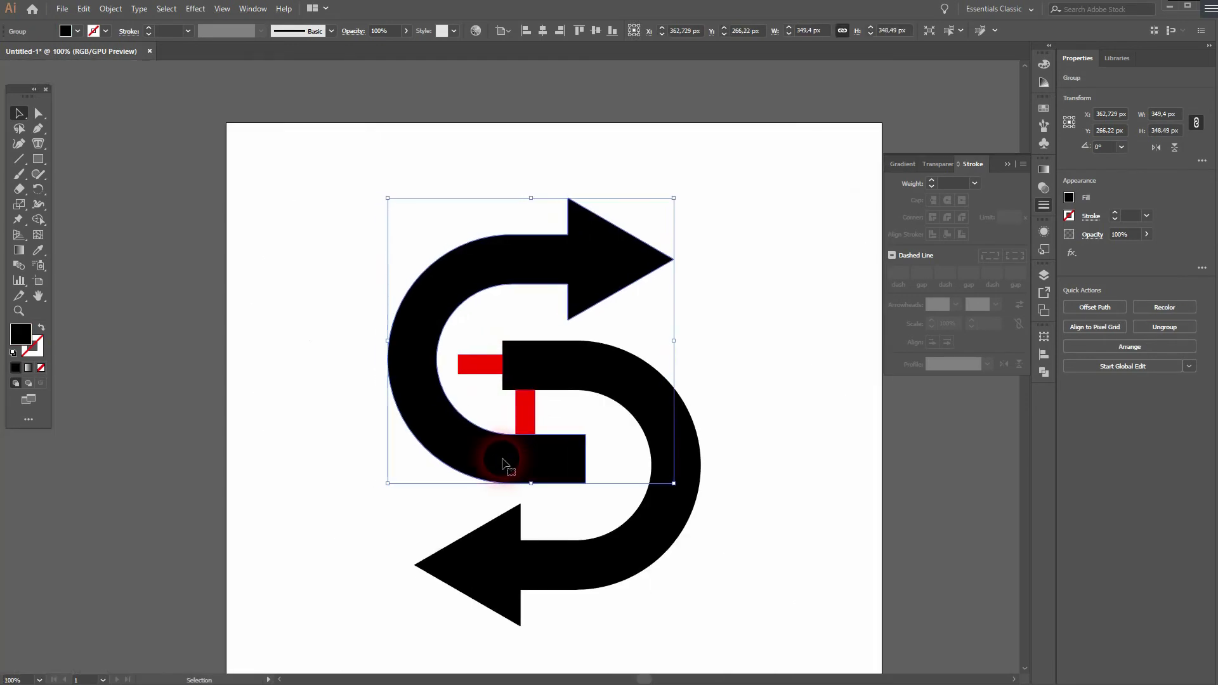
{"action": "key", "text": "Right"}
{"action": "key", "text": "Right"}
{"action": "key", "text": "Right"}
{"action": "key", "text": "Right"}
{"action": "key", "text": "Right"}
{"action": "key", "text": "Right"}
{"action": "key", "text": "Right"}
{"action": "key", "text": "Right"}
{"action": "key", "text": "Right"}
{"action": "key", "text": "Right"}
{"action": "key", "text": "Right"}
{"action": "key", "text": "Right"}
{"action": "key", "text": "Right"}
{"action": "key", "text": "Right"}
{"action": "key", "text": "Right"}
{"action": "key", "text": "Right"}
{"action": "key", "text": "Right"}
{"action": "key", "text": "Right"}
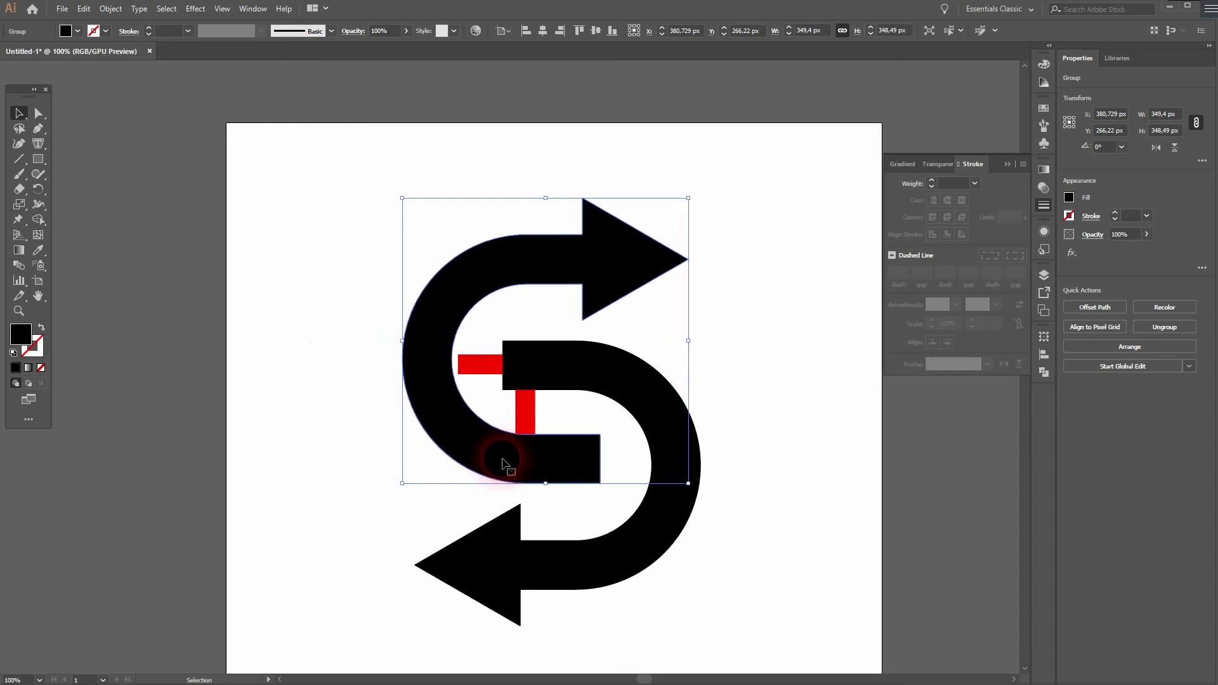
{"action": "key", "text": "Right"}
{"action": "key", "text": "Right"}
{"action": "key", "text": "Right"}
{"action": "key", "text": "Right"}
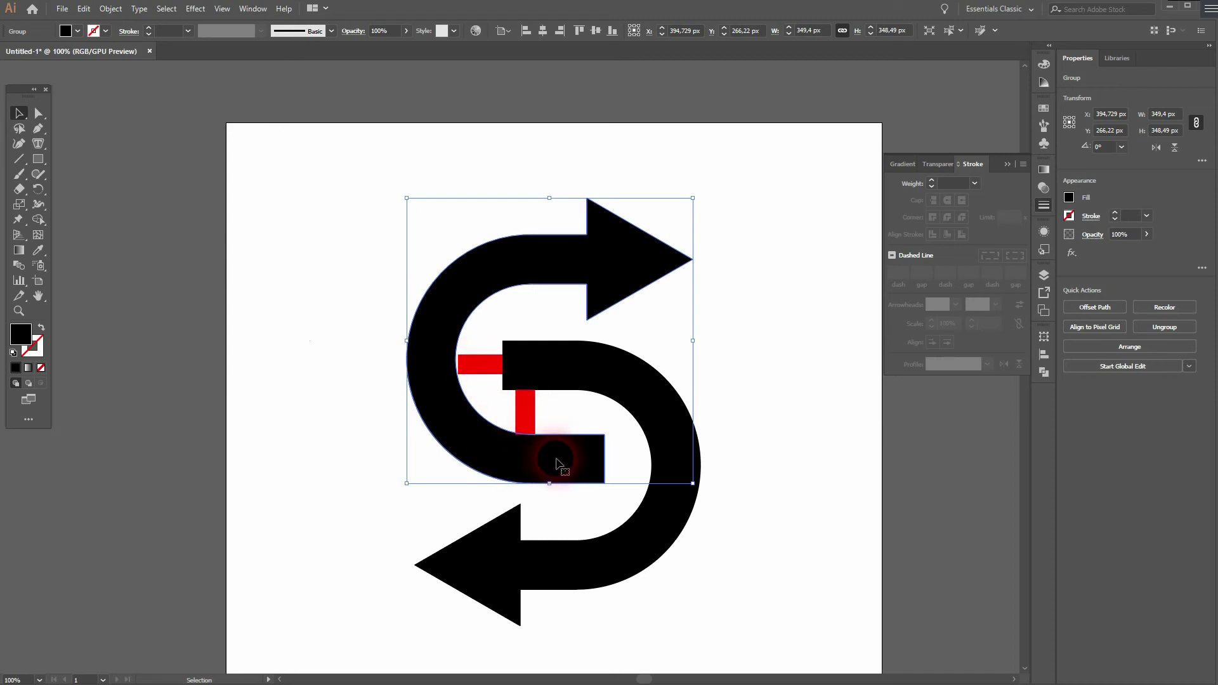
{"action": "key", "text": "Down"}
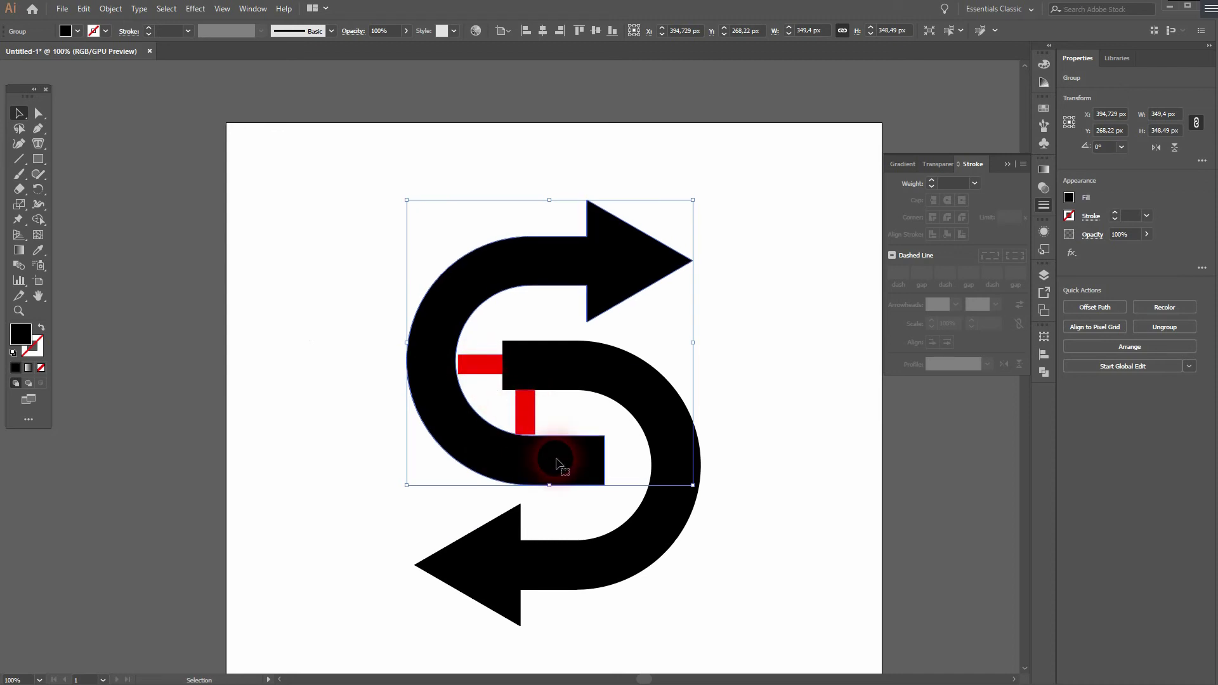
{"action": "key", "text": "Down"}
{"action": "key", "text": "Down"}
{"action": "key", "text": "Right"}
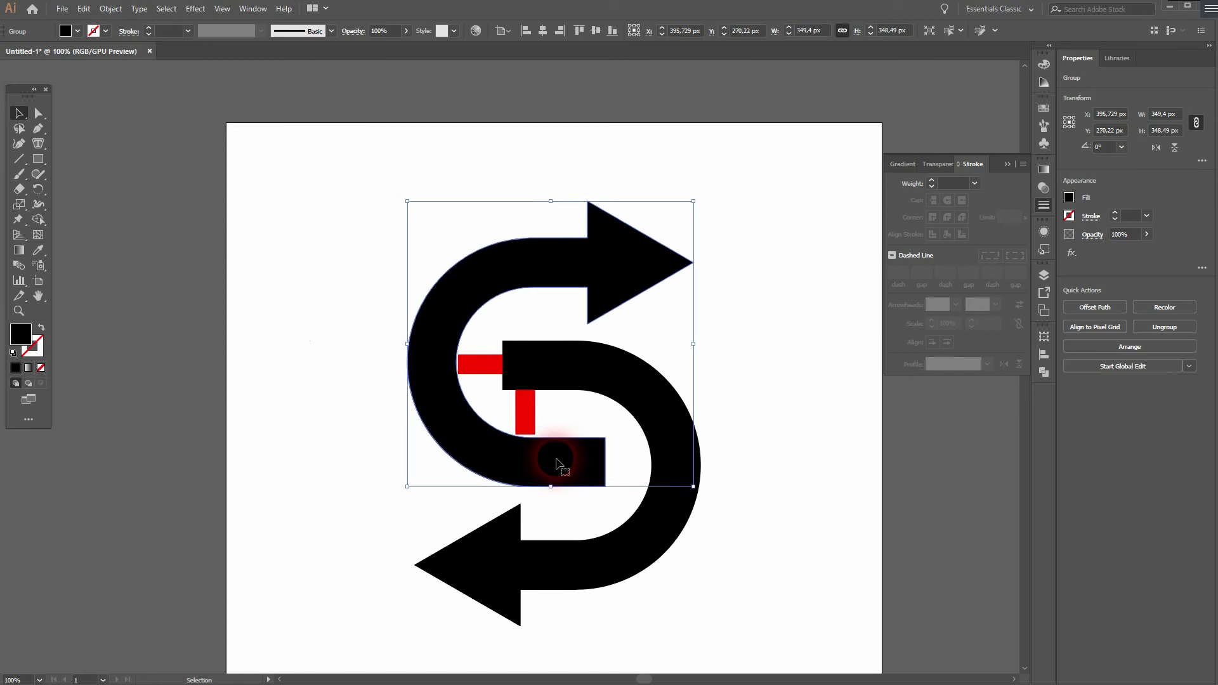
{"action": "key", "text": "Left"}
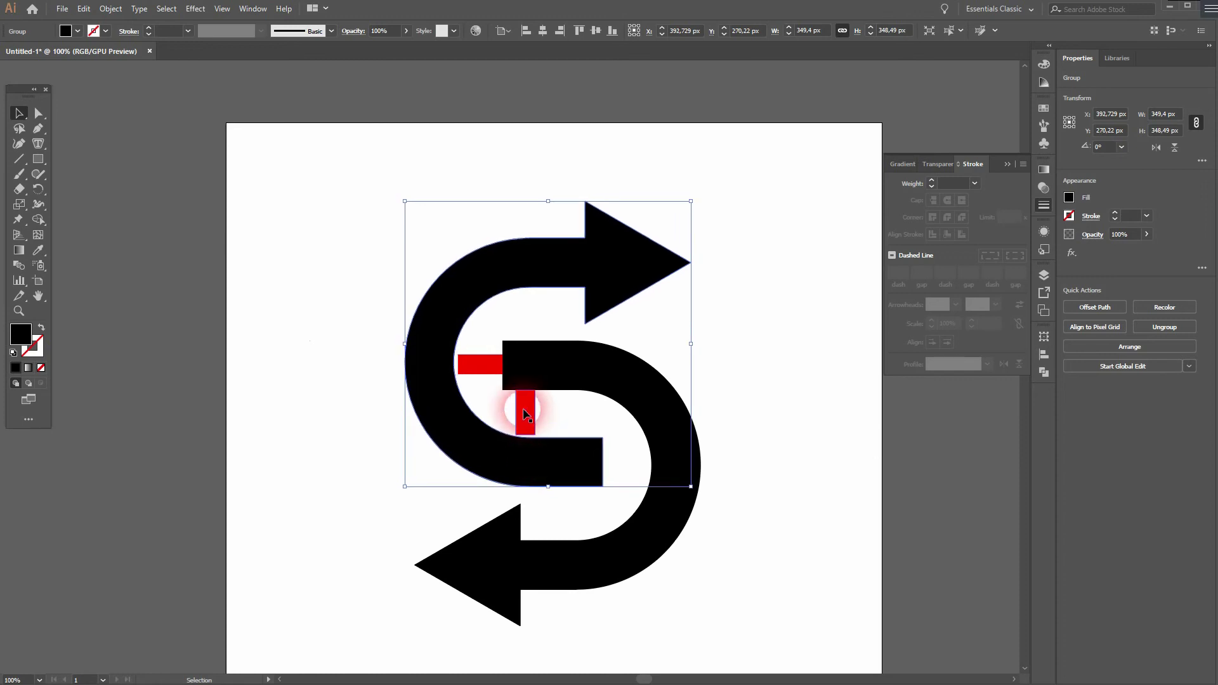
- Shift the vertical red spacer bar slightly to the right
{"action": "left_click", "coordinate": [524, 414]}
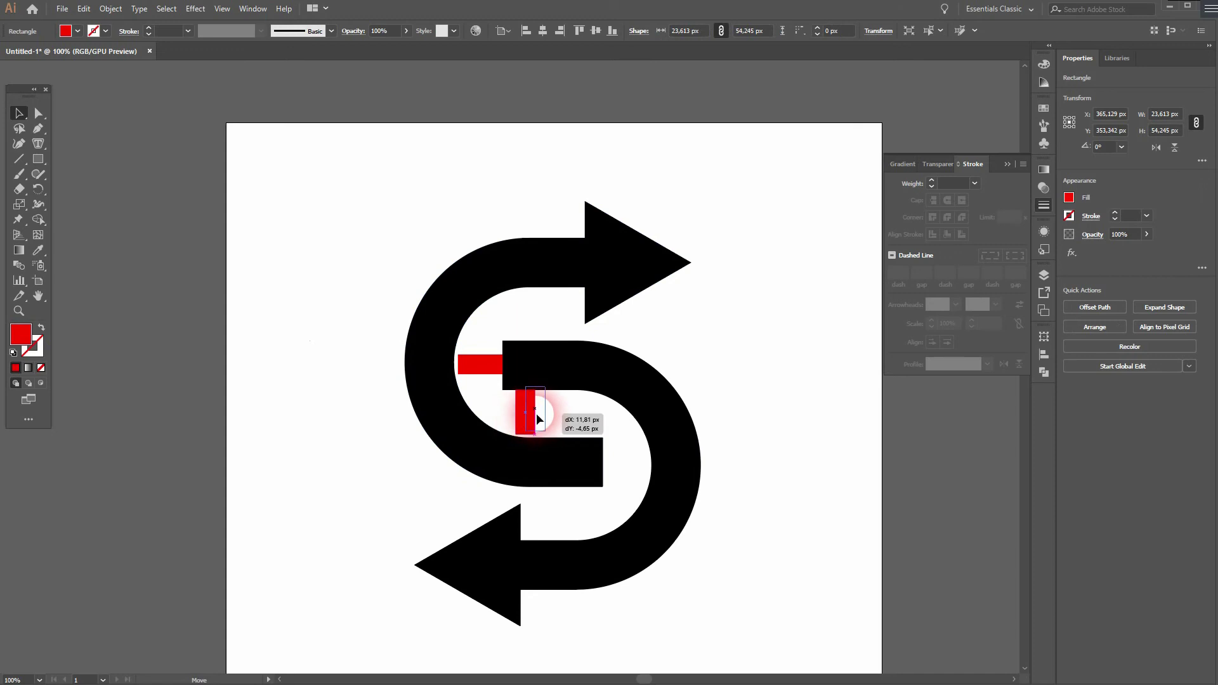
{"action": "left_click_drag", "start_coordinate": [537, 418], "coordinate": [559, 429]}
{"action": "scroll", "coordinate": [533, 441], "scroll_direction": "up", "scroll_amount": 5, "text": "alt"}
{"action": "scroll", "coordinate": [558, 430], "scroll_direction": "down", "scroll_amount": 3, "text": "alt"}
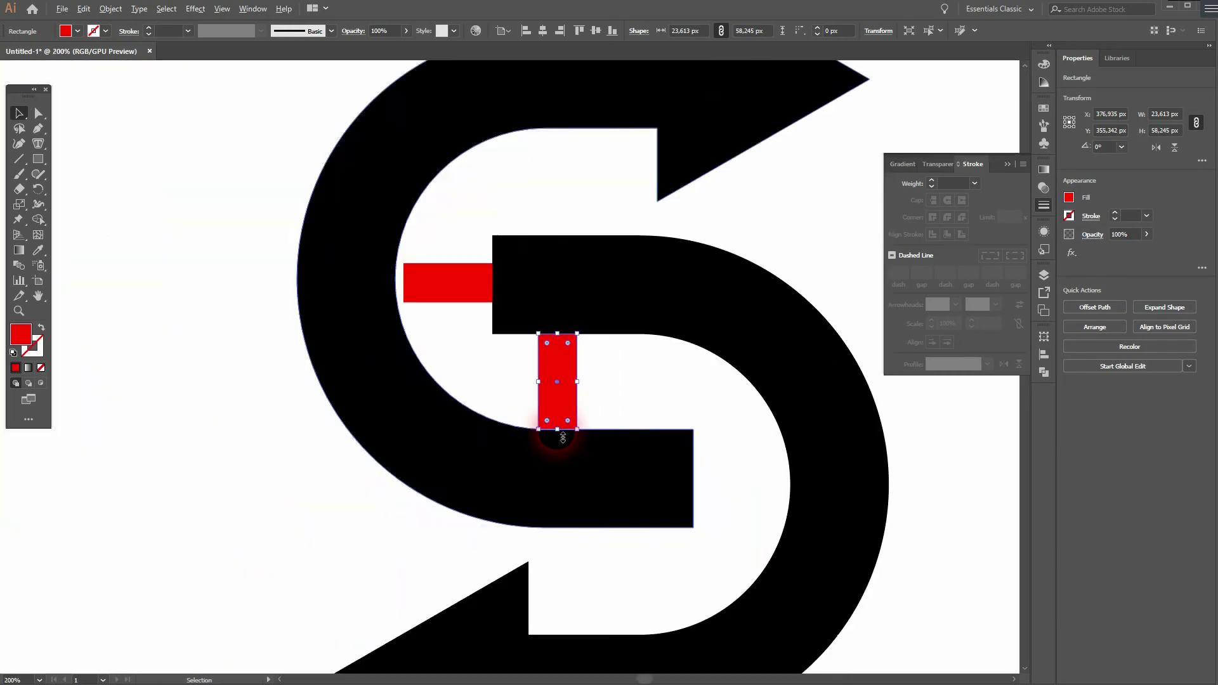
- Replace the horizontal bar with a new rotated copy of the vertical bar in the upper gap
{"action": "left_click", "coordinate": [447, 297]}
{"action": "key", "text": "Delete"}
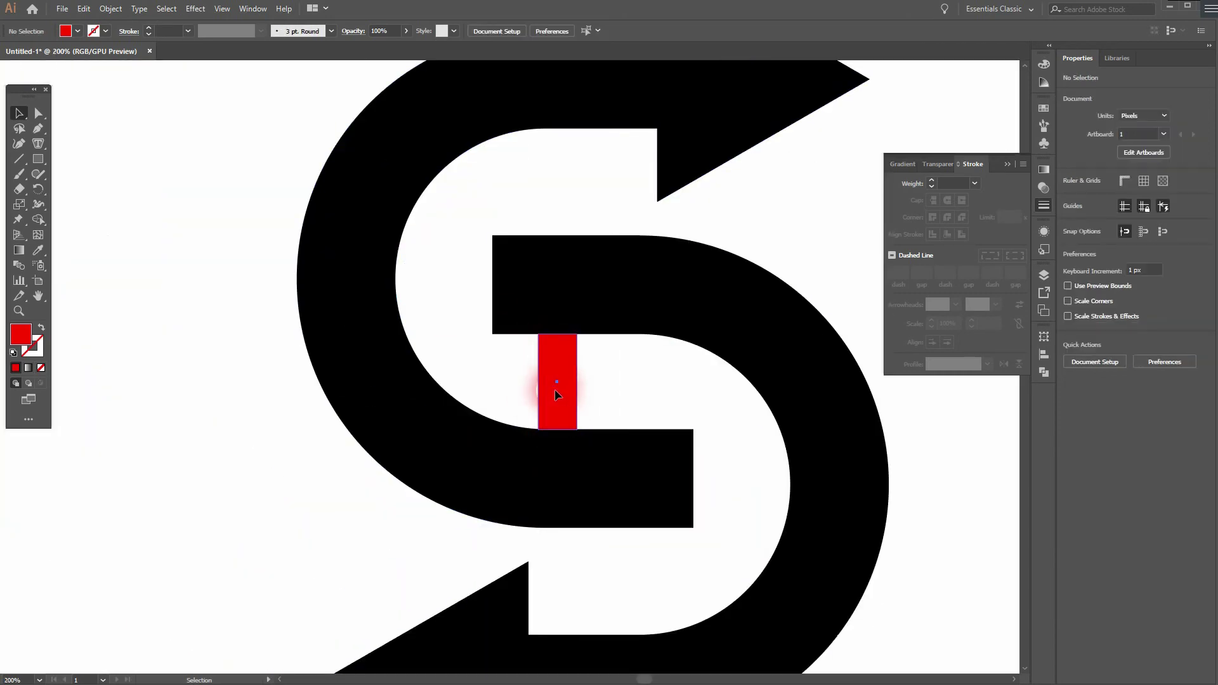
{"action": "left_click_drag", "start_coordinate": [556, 394], "coordinate": [420, 322], "text": "alt"}
{"action": "left_click_drag", "start_coordinate": [437, 259], "coordinate": [370, 274]}
{"action": "left_click_drag", "start_coordinate": [437, 311], "coordinate": [462, 289]}
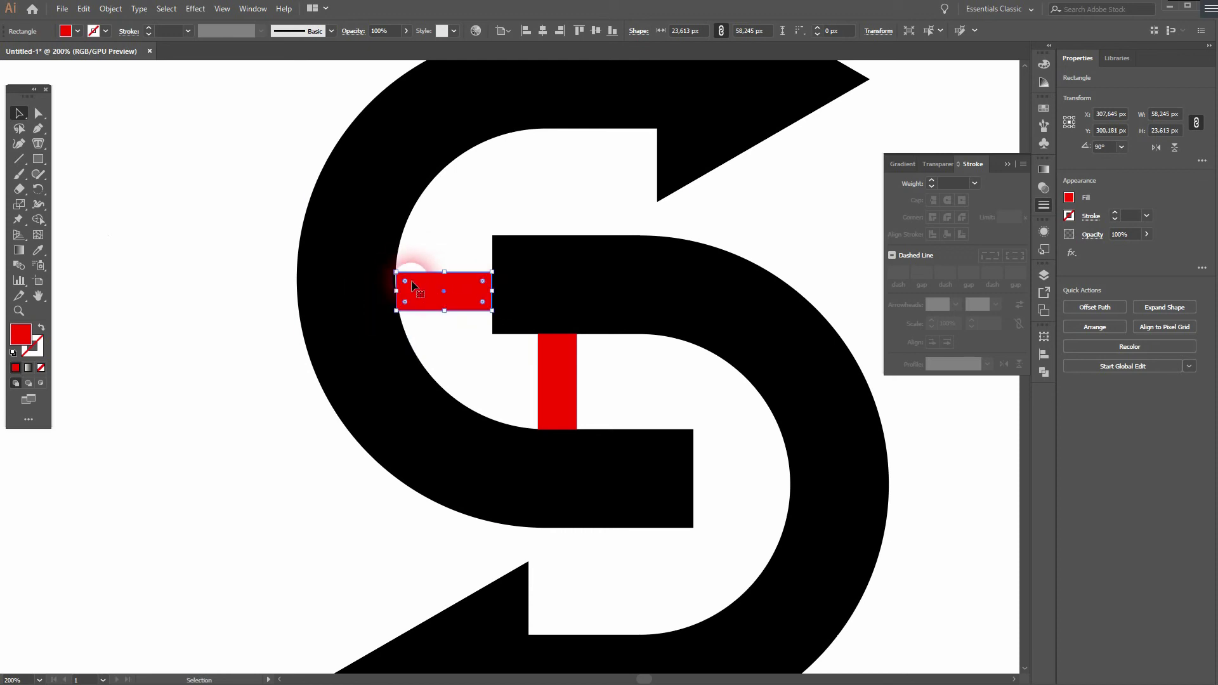
- Nudge and snap the horizontal red bar snugly against the black middle arm
{"action": "scroll", "coordinate": [412, 284], "scroll_direction": "up", "scroll_amount": 4}
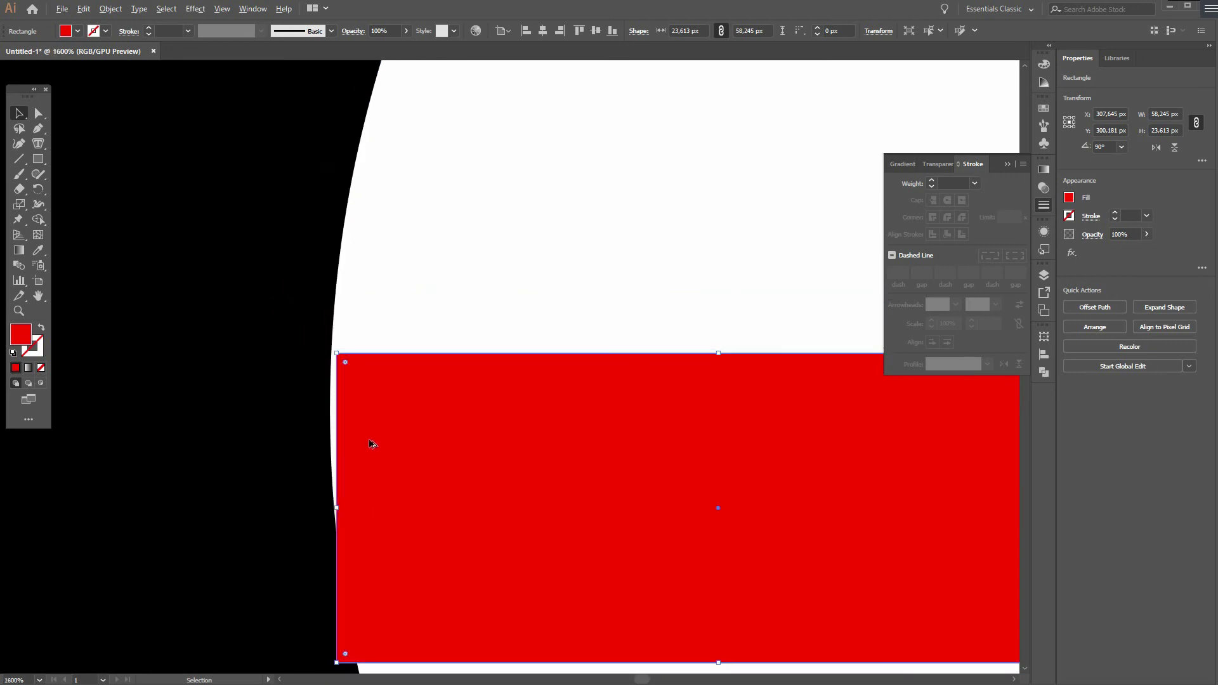
{"action": "scroll", "coordinate": [372, 443], "scroll_direction": "down", "scroll_amount": 1}
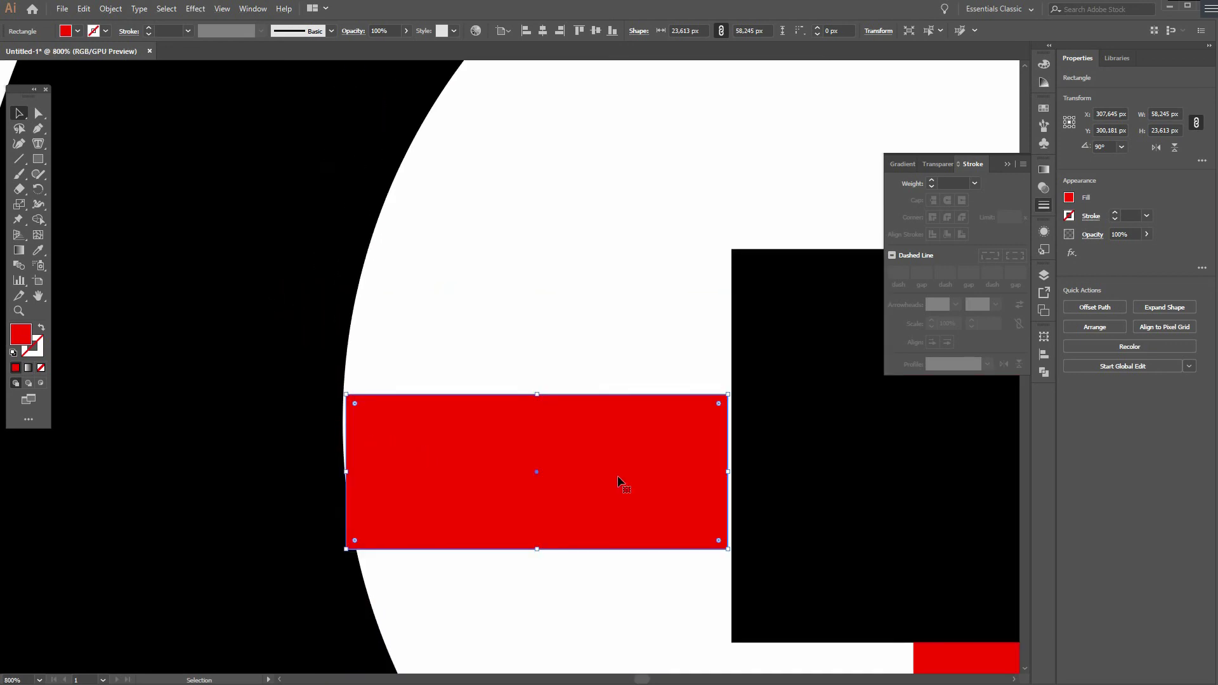
{"action": "key", "text": "Right"}
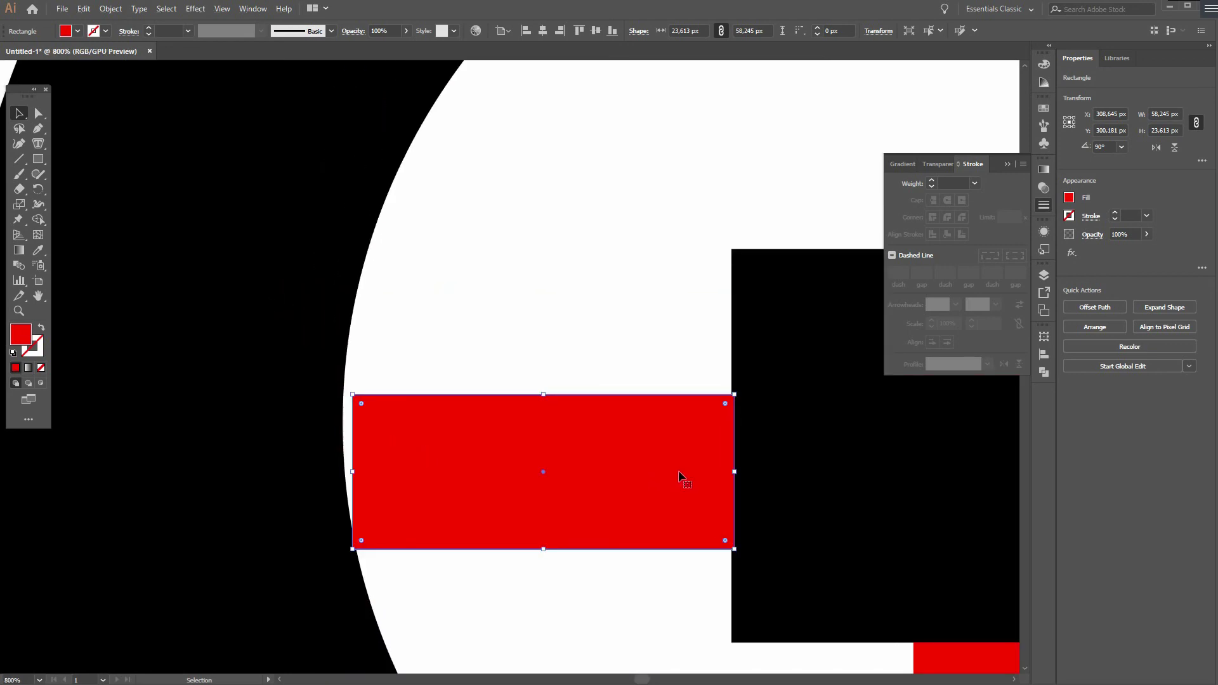
{"action": "key", "text": "Left"}
{"action": "left_click_drag", "start_coordinate": [678, 469], "coordinate": [679, 468]}
{"action": "scroll", "coordinate": [619, 476], "scroll_direction": "down", "scroll_amount": 3}
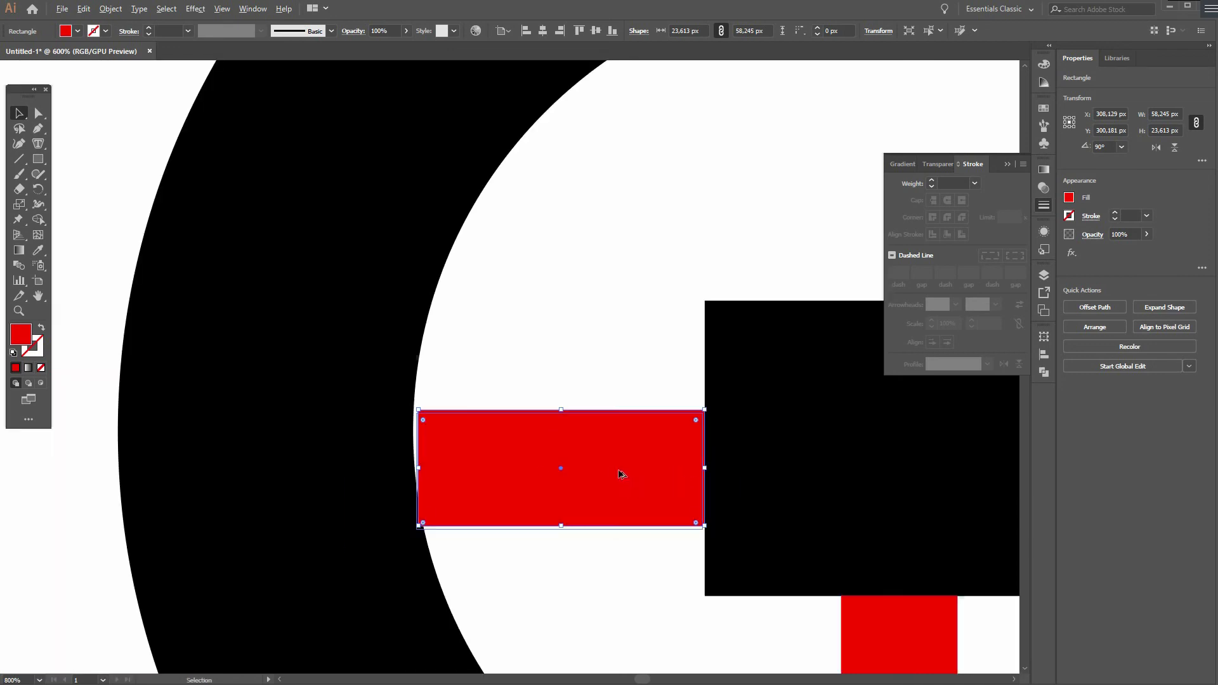
{"action": "scroll", "coordinate": [621, 477], "scroll_direction": "down", "scroll_amount": 2}
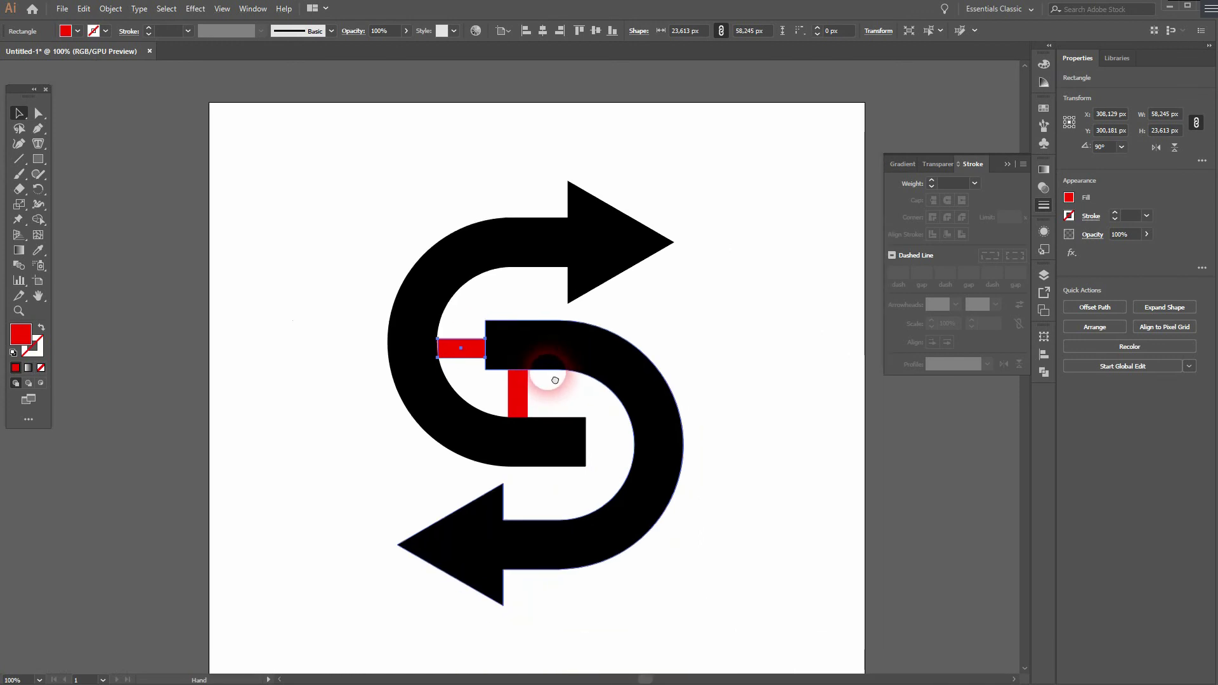
{"action": "left_click", "coordinate": [555, 451]}
- Delete the horizontal and vertical red spacer bars
{"action": "left_click", "coordinate": [462, 349]}
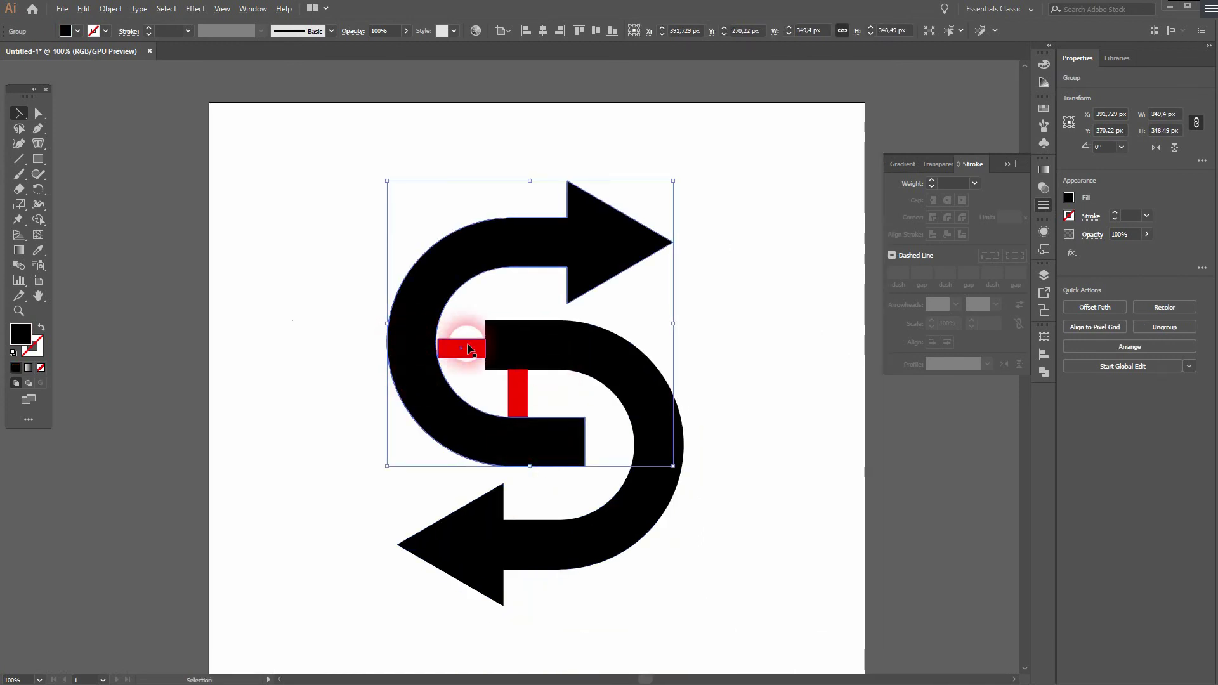
{"action": "key", "text": "Delete"}
{"action": "left_click", "coordinate": [521, 393]}
{"action": "key", "text": "Delete"}
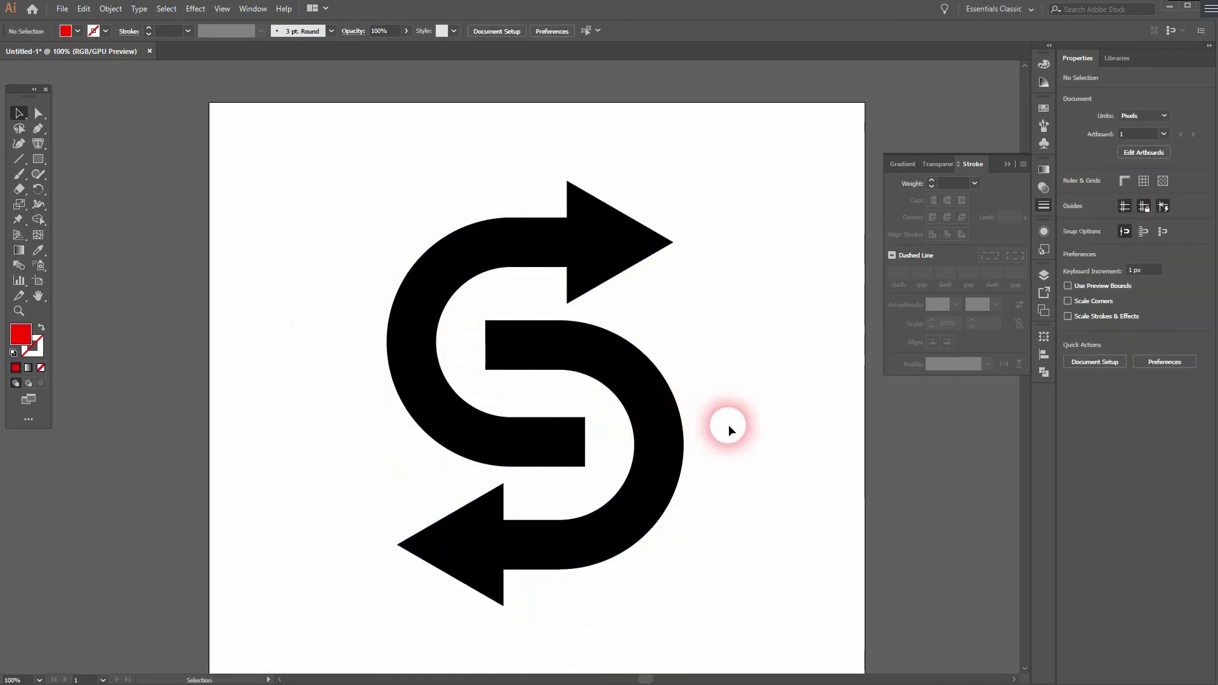
- Fill the entire S-arrow logo with a dark red swatch and deselect it
{"action": "left_click_drag", "start_coordinate": [350, 612], "coordinate": [753, 149]}
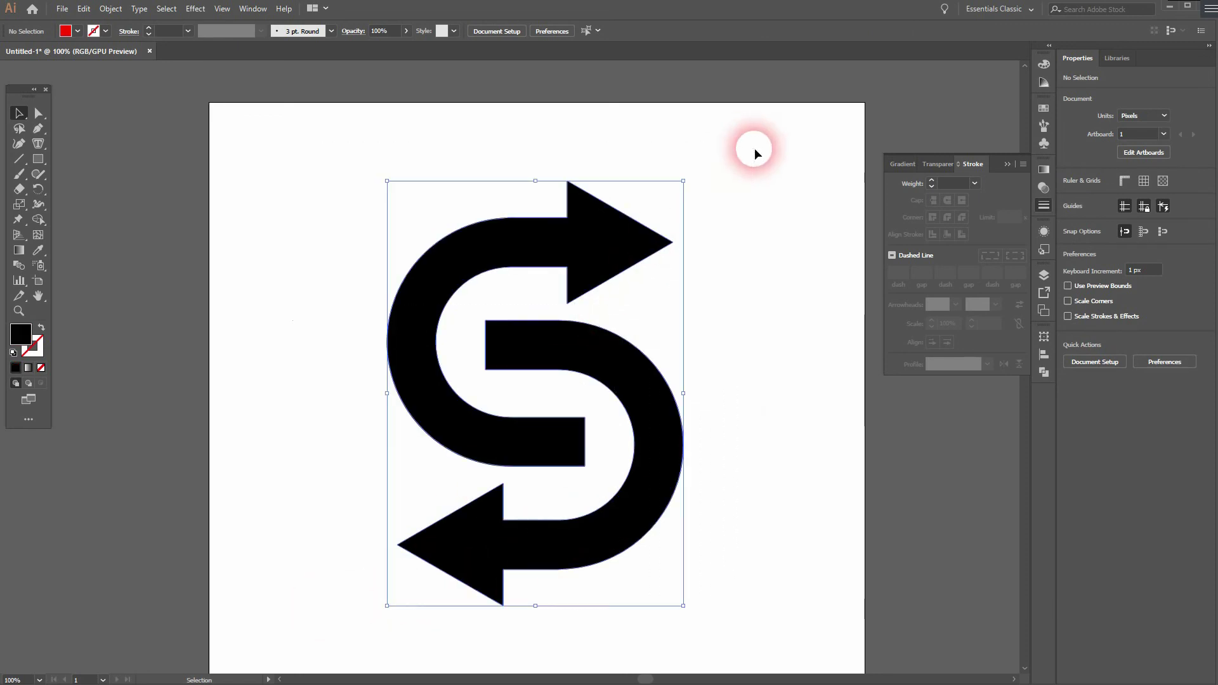
{"action": "left_click", "coordinate": [77, 31]}
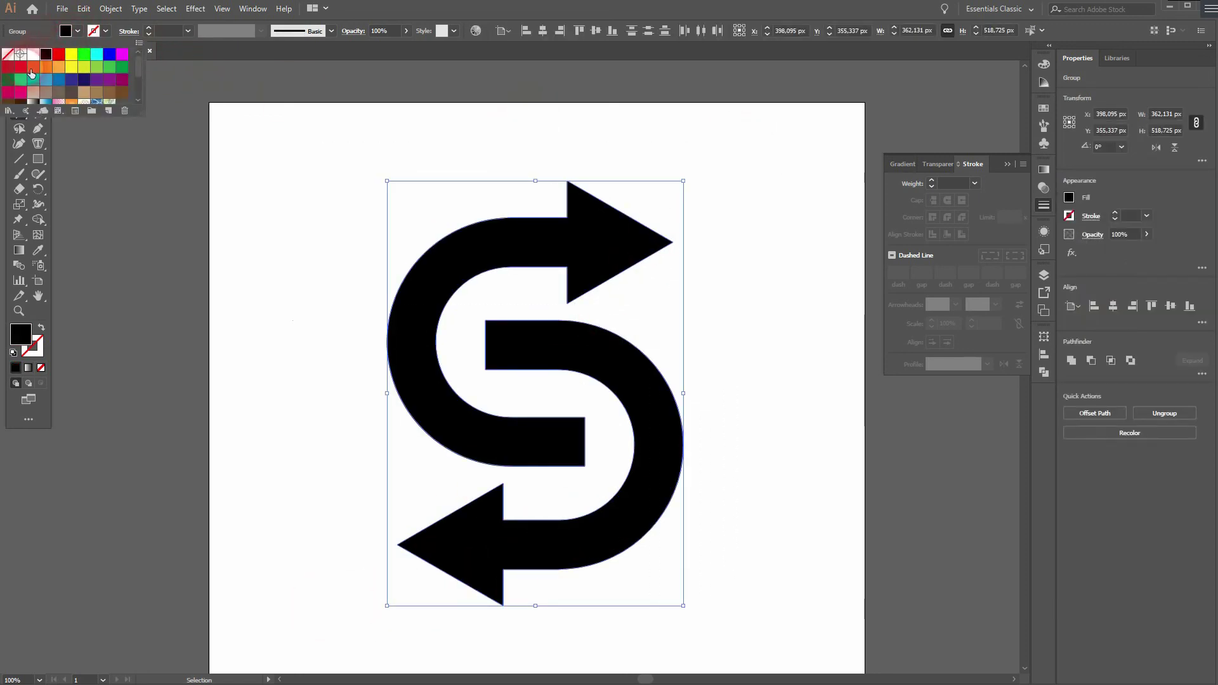
{"action": "left_click", "coordinate": [13, 68]}
{"action": "left_click", "coordinate": [285, 419]}
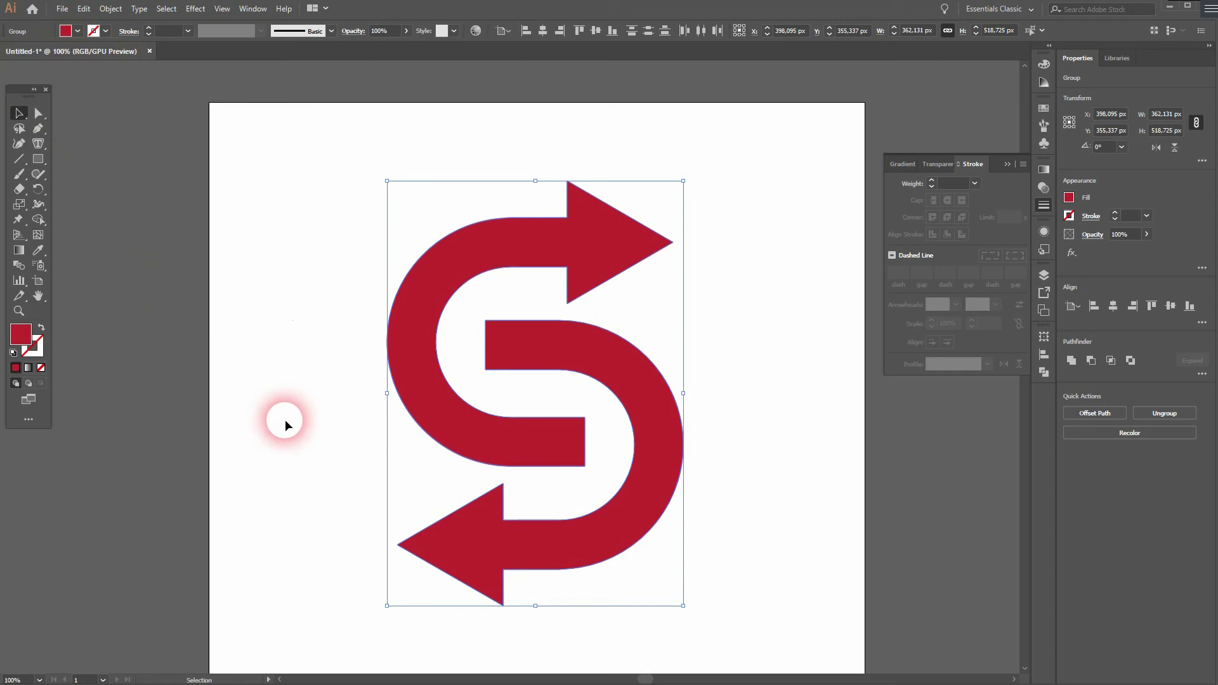
{"action": "left_click", "coordinate": [284, 420]}
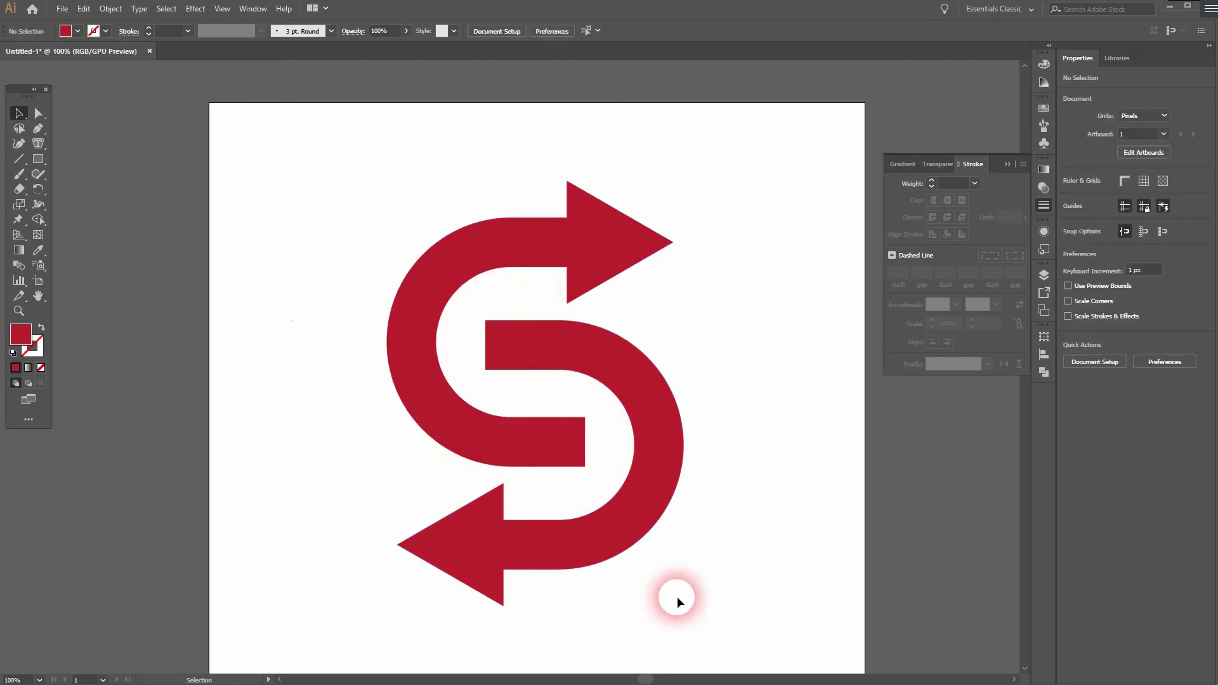
{"action": "left_click", "coordinate": [1006, 164]}
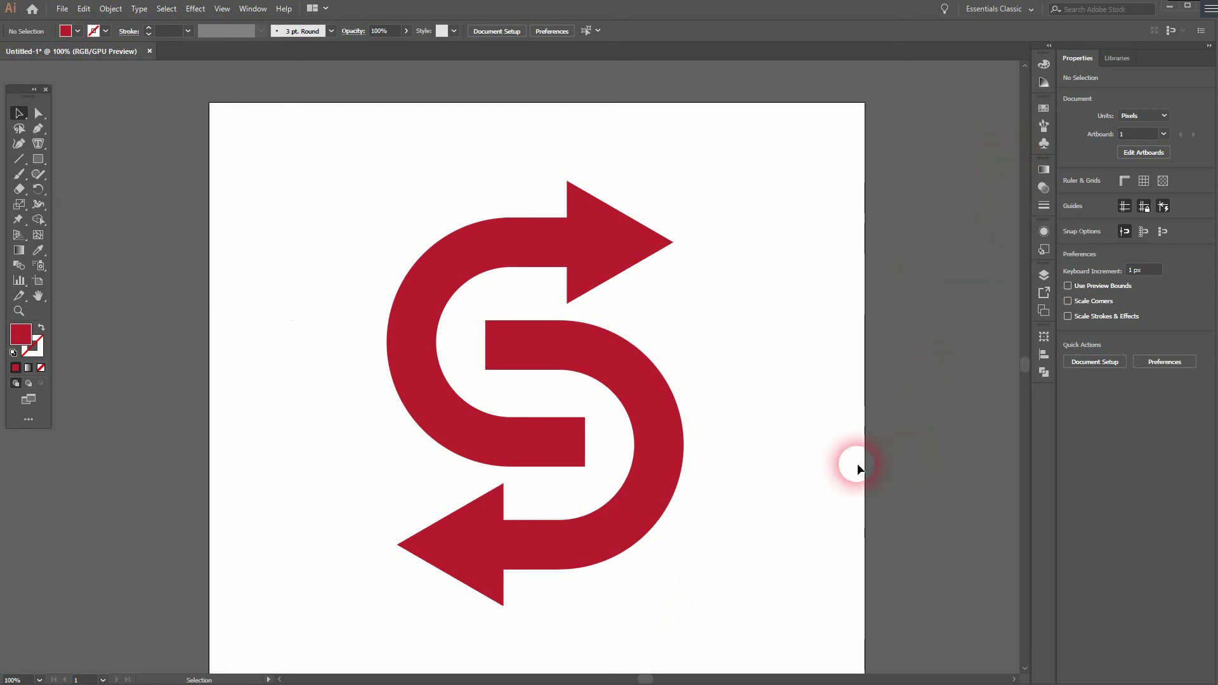